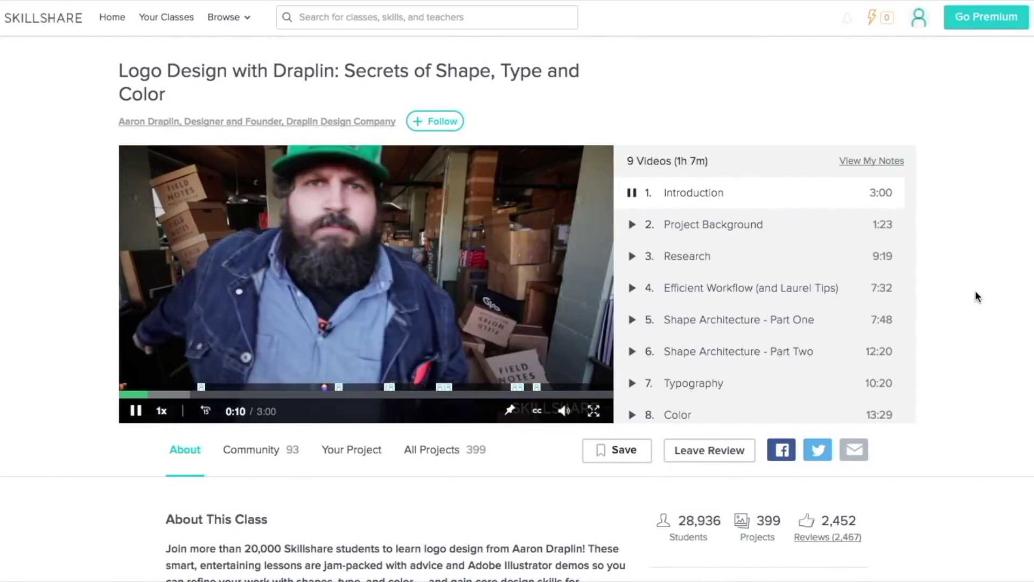
- Browse the All Projects gallery of student work for the logo class
scroll(976, 296, "down", 1)
scroll(976, 296, "down", 2)
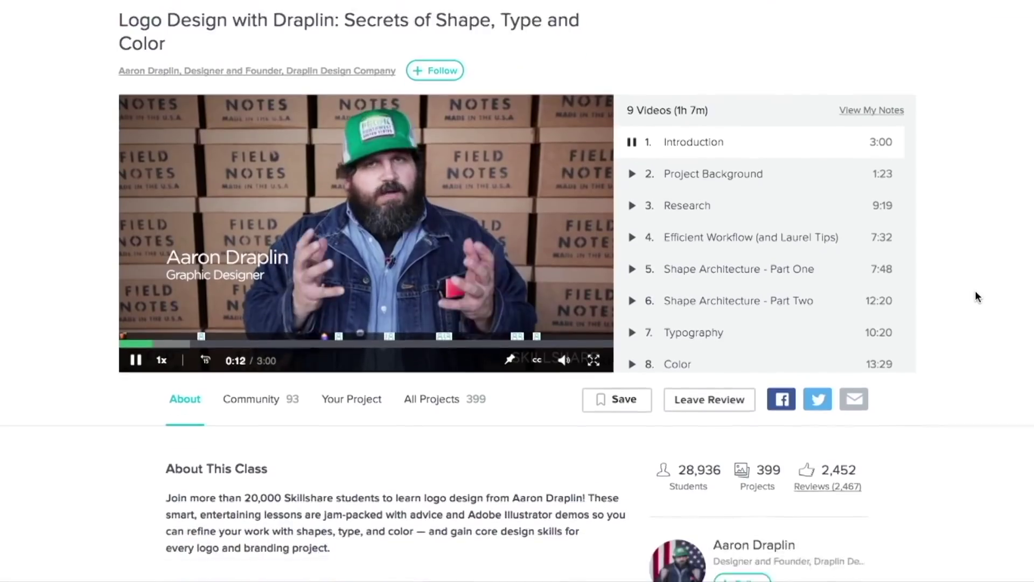
left_click(462, 334)
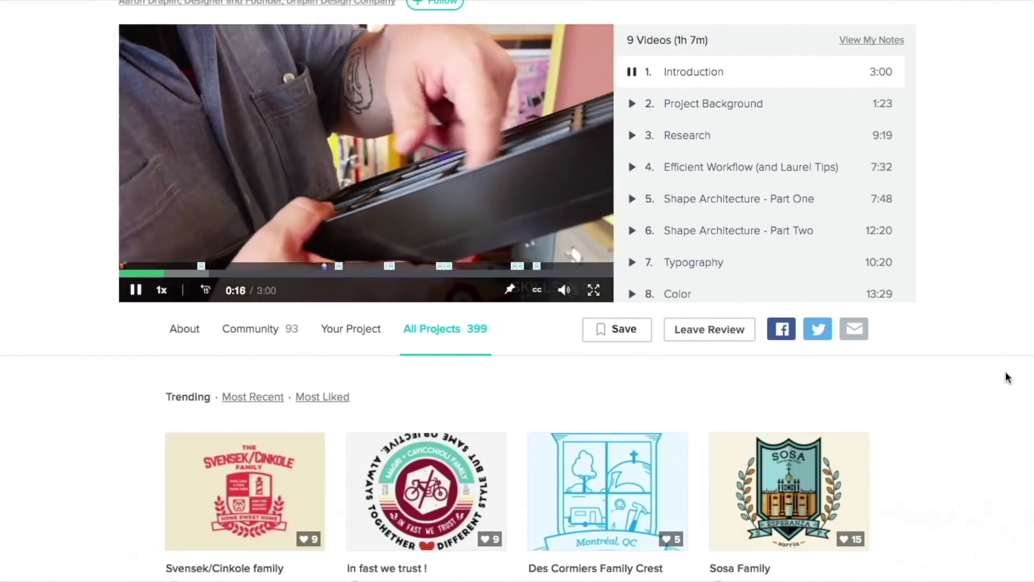
scroll(1005, 372, "down", 3)
scroll(1005, 370, "down", 2)
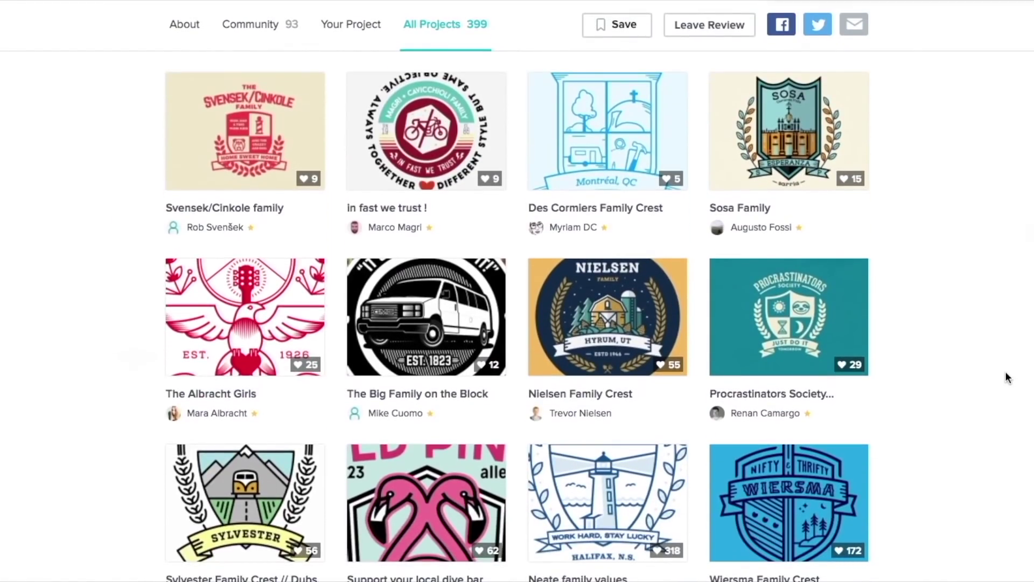
- Open the red family-crest project and scroll through its crest and description
left_click(282, 150)
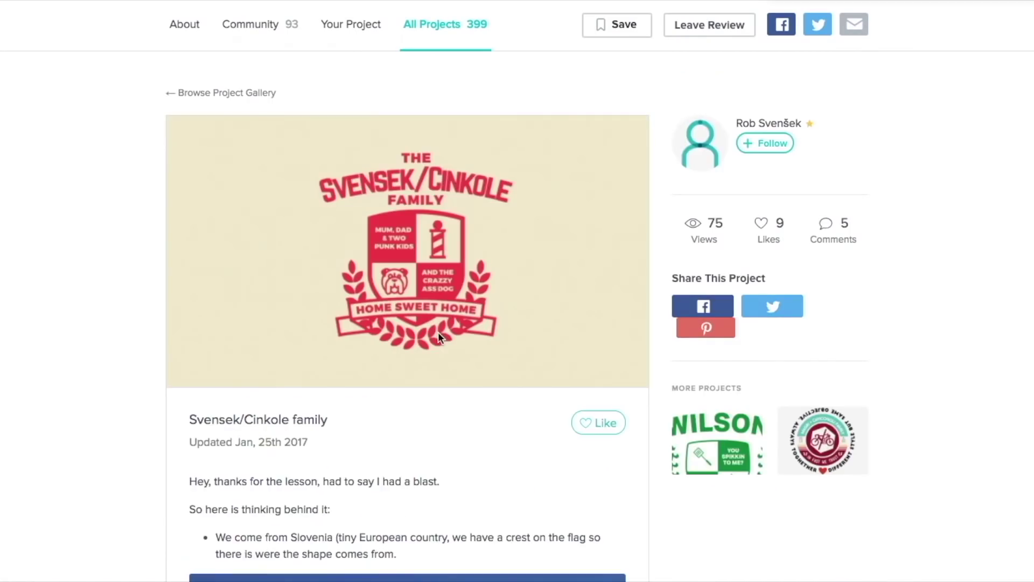
scroll(438, 332, "down", 1)
scroll(438, 332, "down", 4)
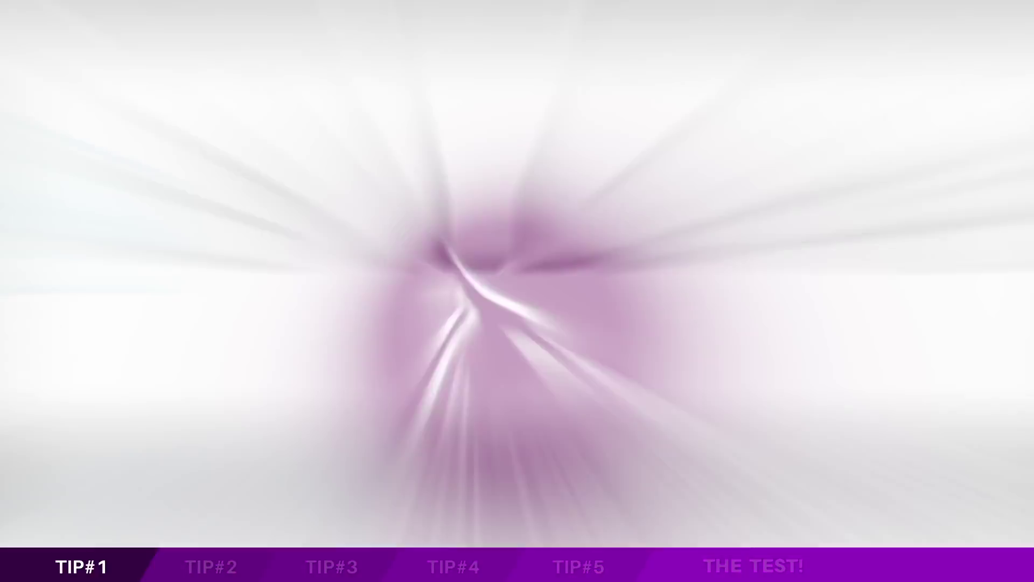
- Zoom in, pan the wolf logo to the left, and select its compound path
key("super+equal")
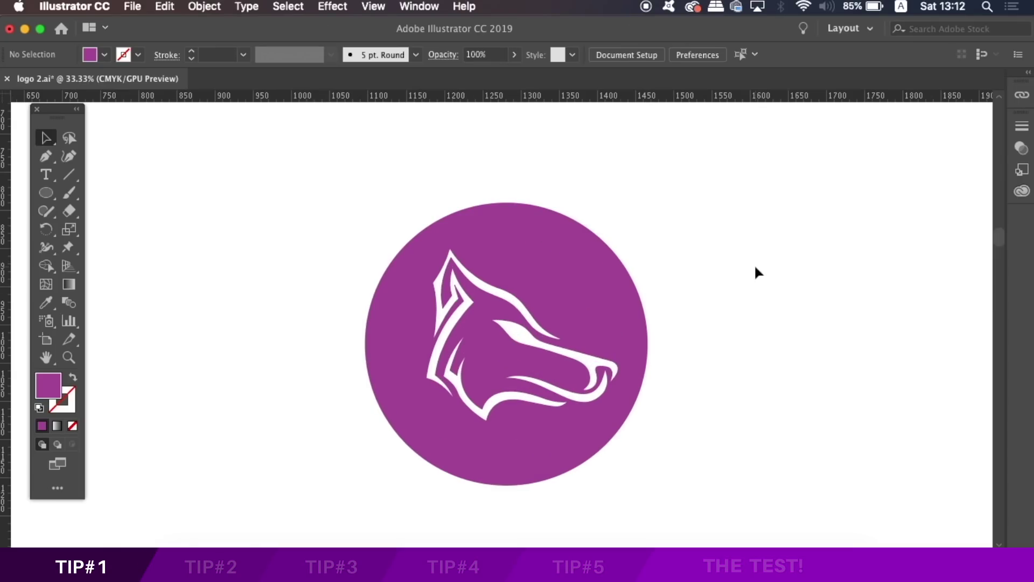
left_click_drag(677, 358, 468, 353)
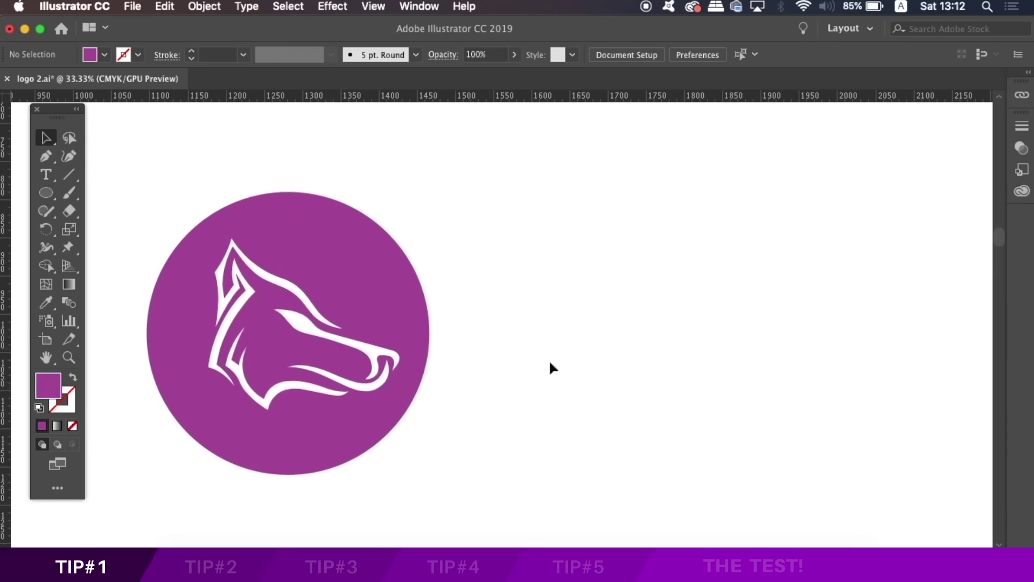
left_click(351, 275)
- Open the Color panel from the Window menu and move it right of the logo
left_click(413, 5)
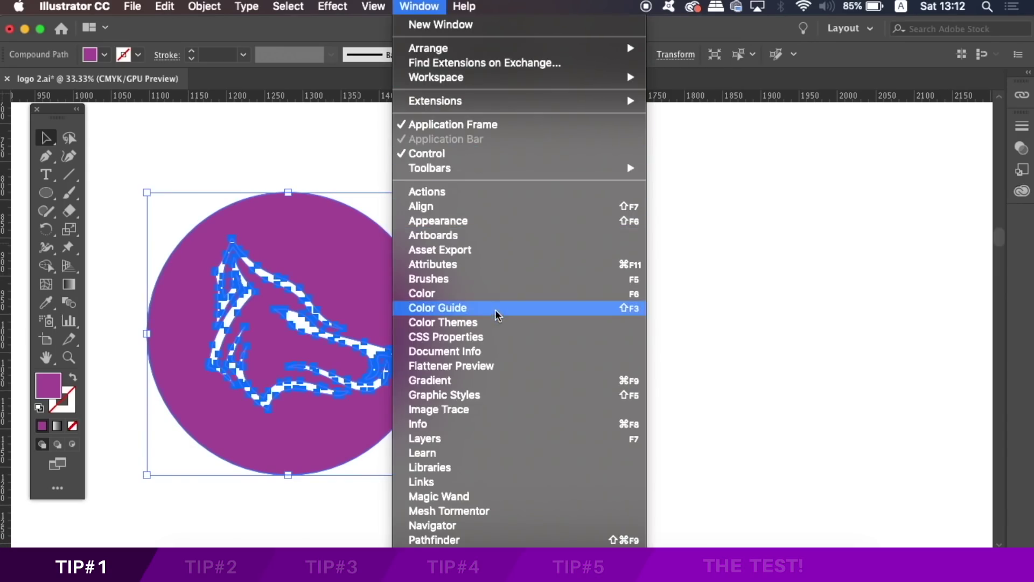
left_click(605, 302)
left_click_drag(248, 106, 756, 179)
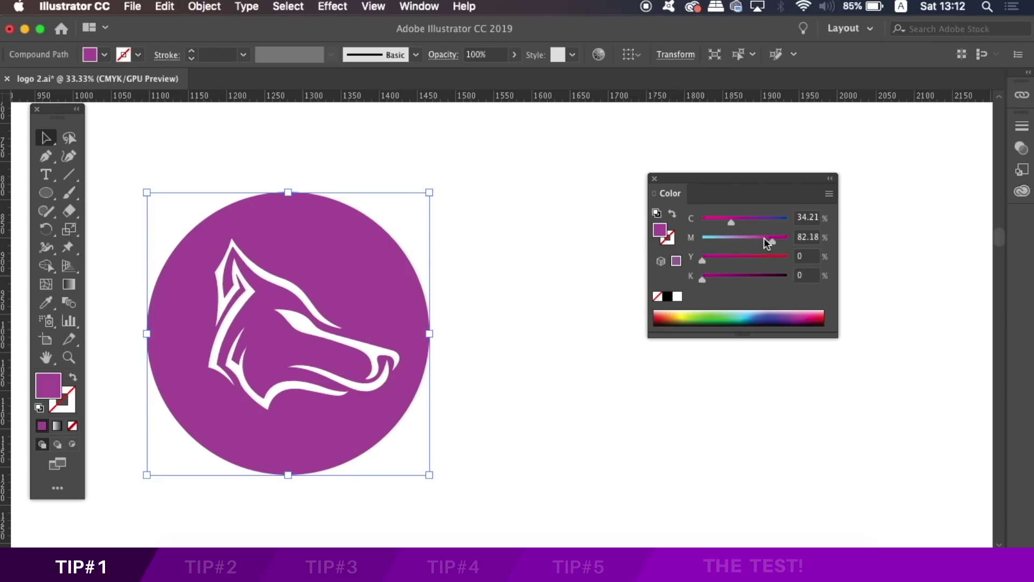
- Switch the Color panel to HSB and make the fill teal: hue 176, saturation 46
left_click_drag(767, 243, 763, 243)
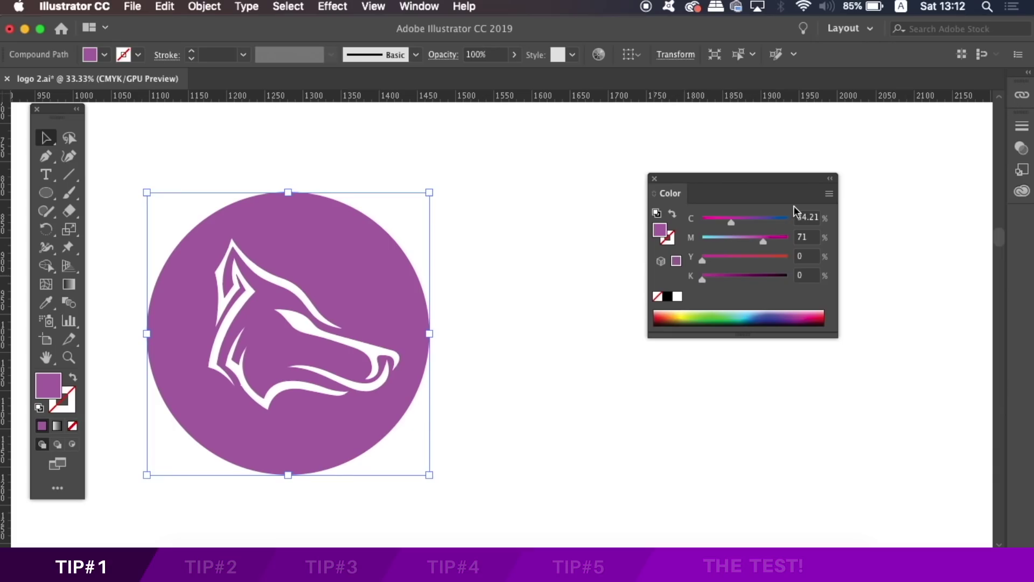
key("super+z")
left_click(829, 192)
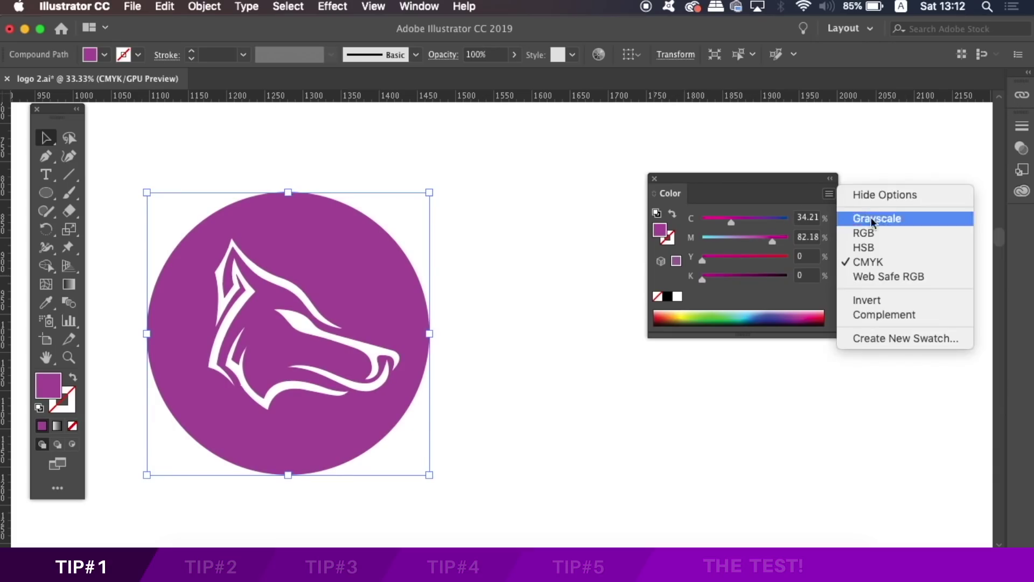
left_click(883, 246)
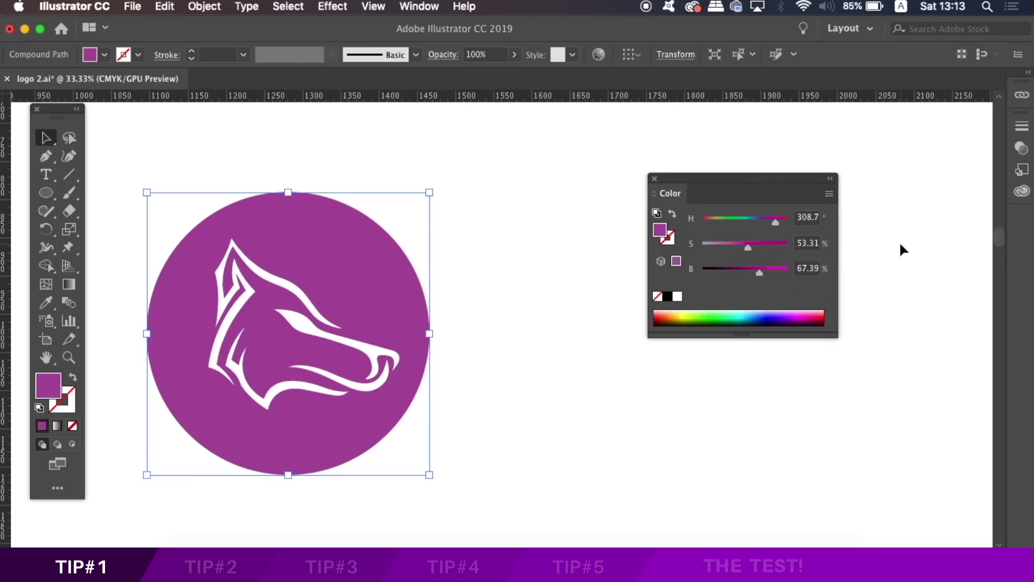
mouse_move(775, 221)
left_mouse_down()
mouse_move(743, 220)
mouse_move(777, 221)
left_mouse_up()
left_click_drag(748, 248, 772, 269)
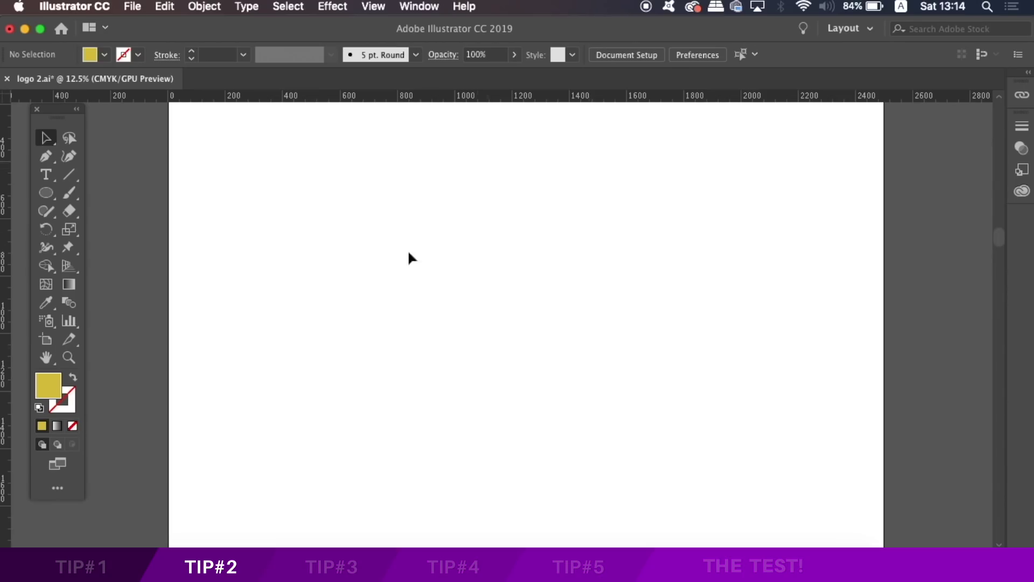
- Turn on the document grid from the View menu
left_click(419, 6)
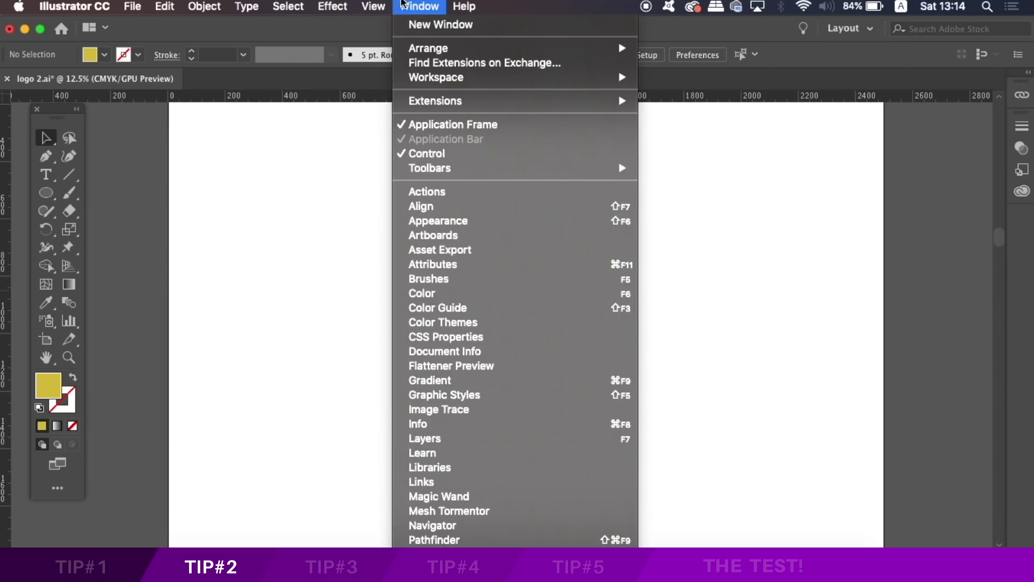
mouse_move(372, 6)
scroll(464, 377, "down", 3)
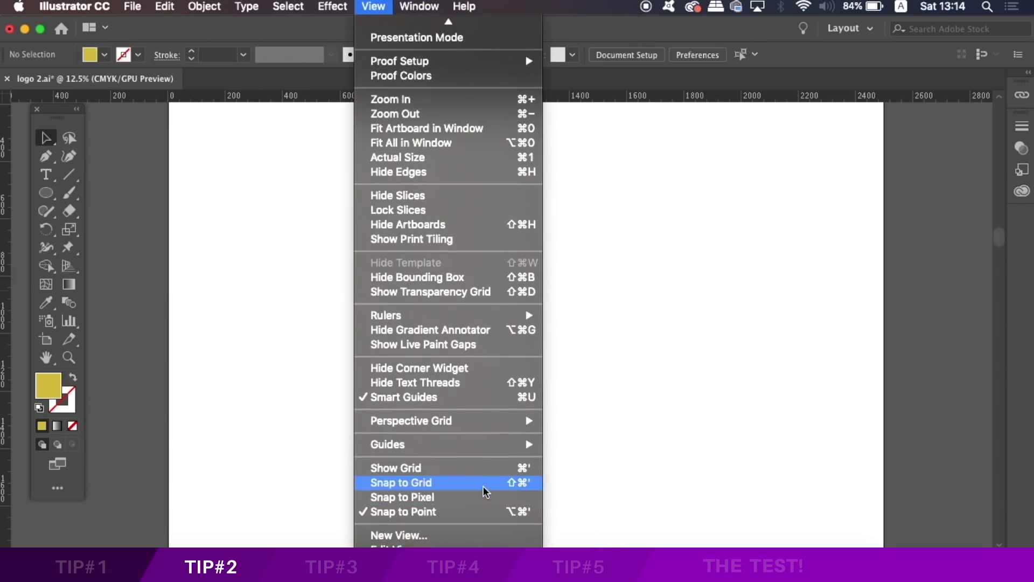
left_click(483, 467)
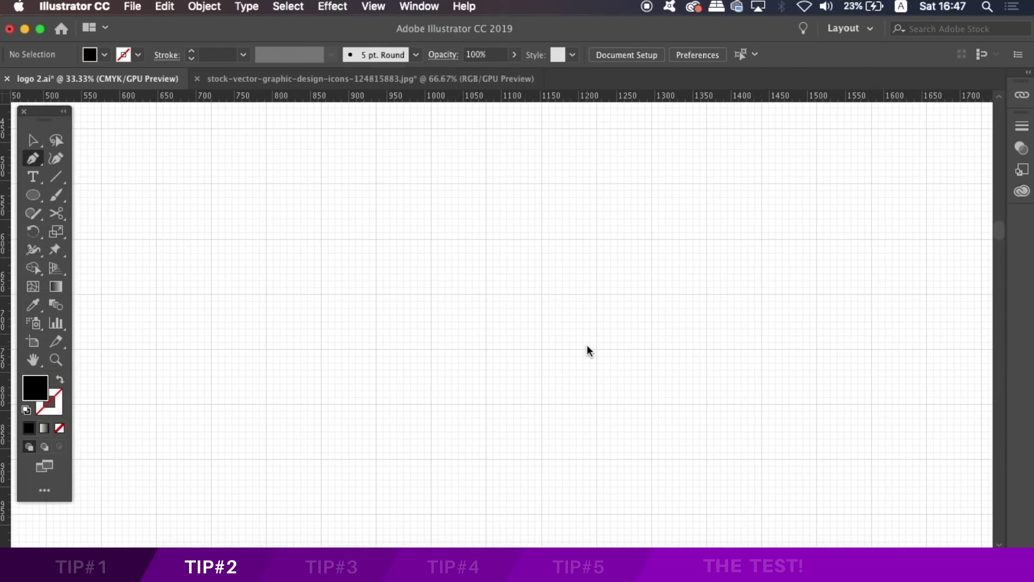
- Swap to no fill with a black stroke and zoom to 200%
key("shift+x")
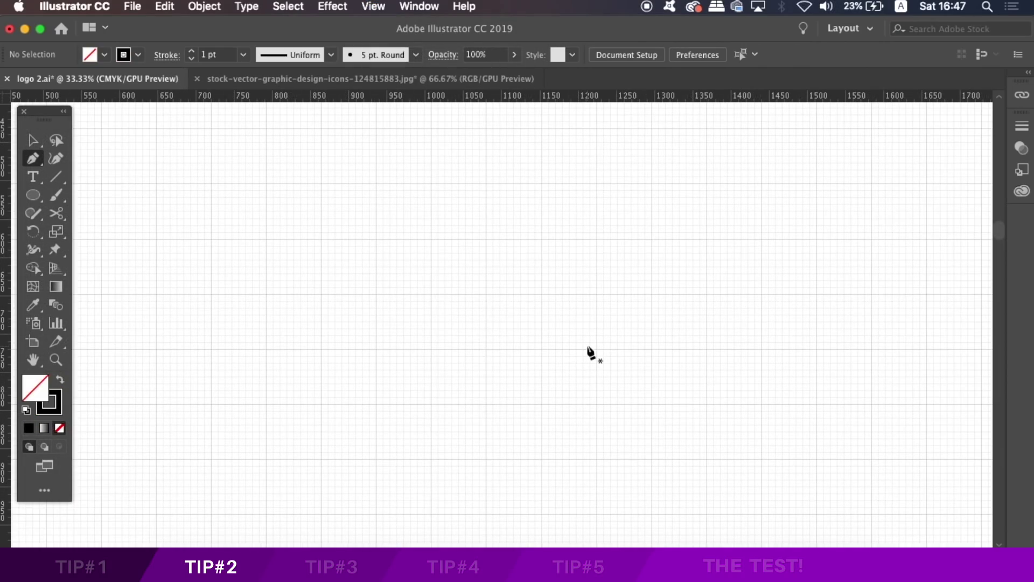
key("super+equal")
key("super+equal")
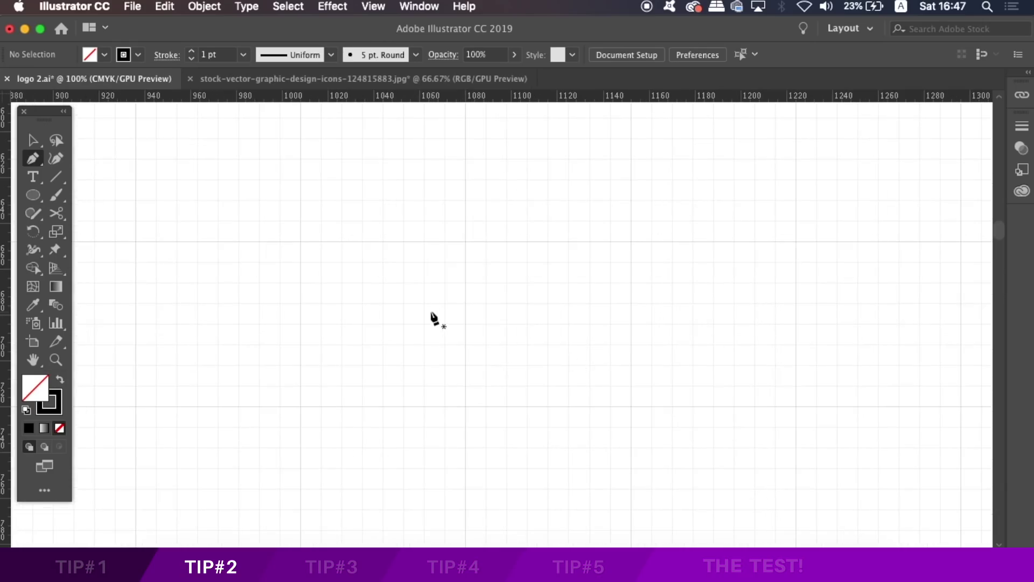
key("super+equal")
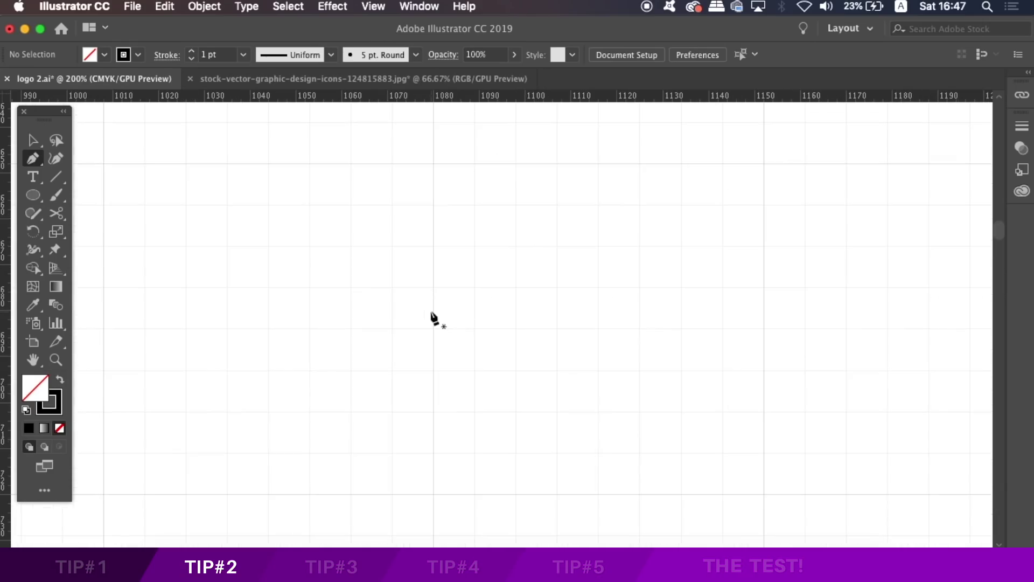
- Draw a diagonal straight pen line about 37 px long, then delete it
left_click(432, 166)
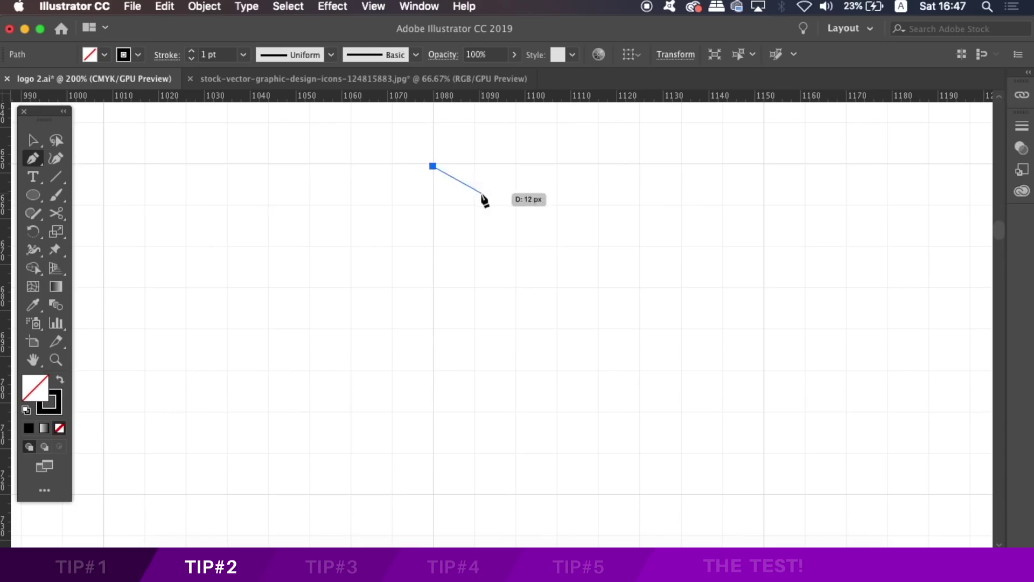
left_click(764, 492)
scroll(810, 477, "up", 5)
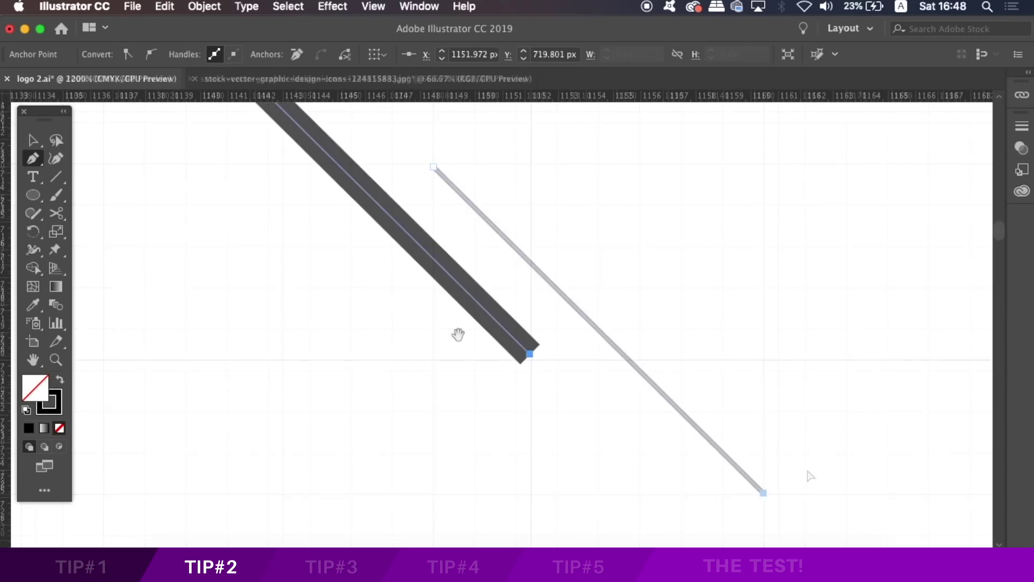
scroll(484, 345, "down", 10)
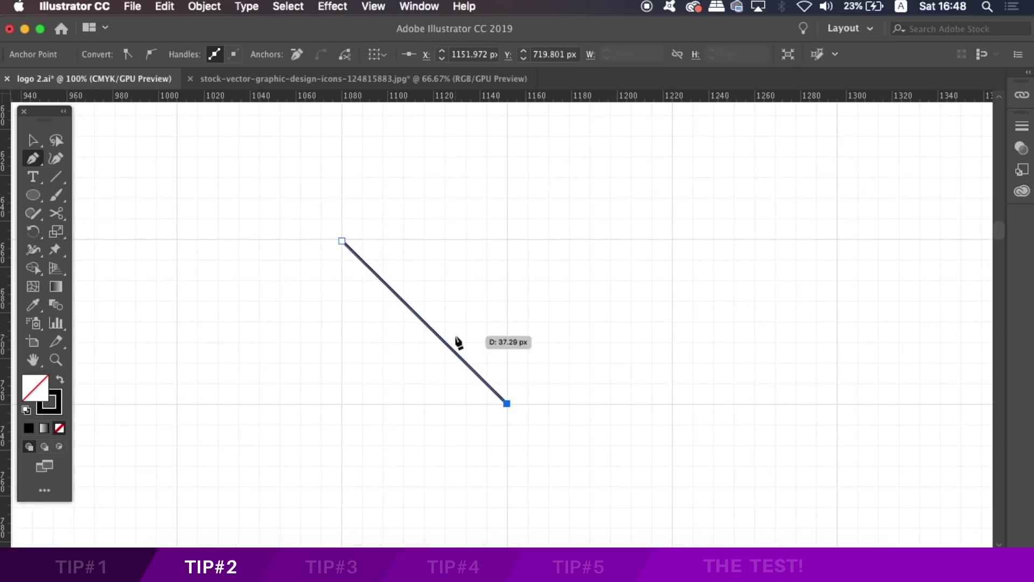
key("Delete")
- Turn on View > Snap to Grid
left_click(363, 5)
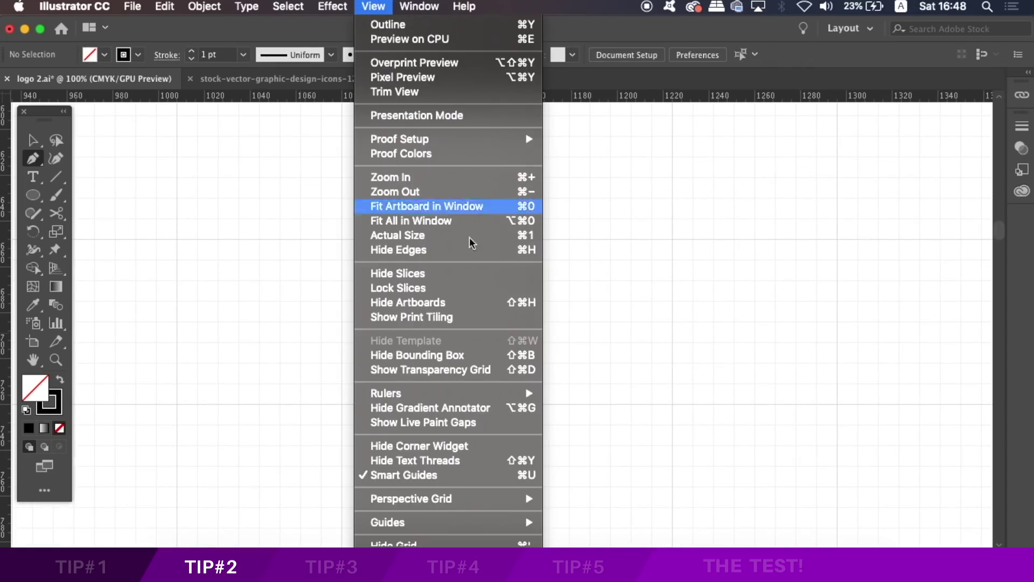
scroll(477, 285, "down", 3)
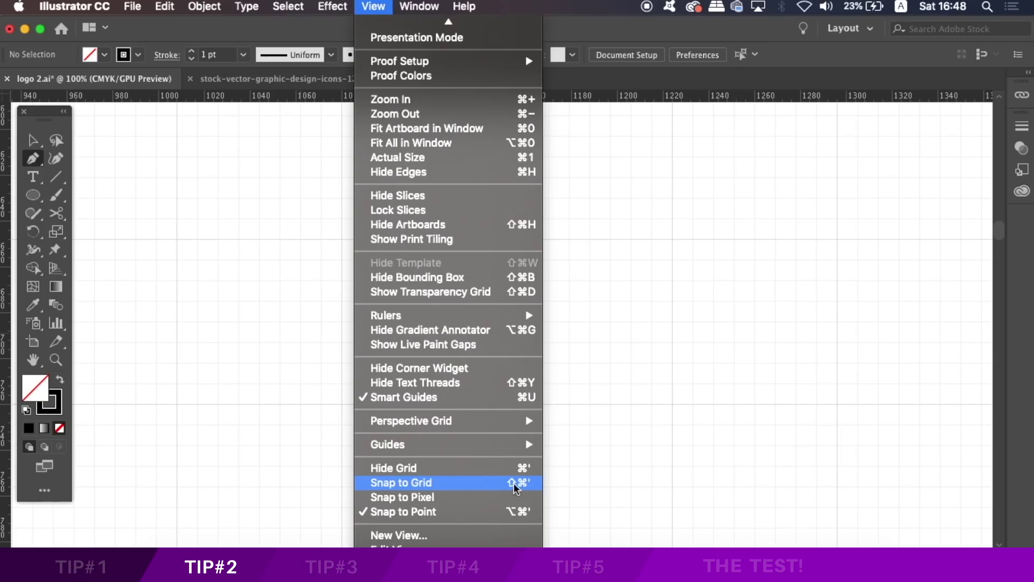
left_click(490, 482)
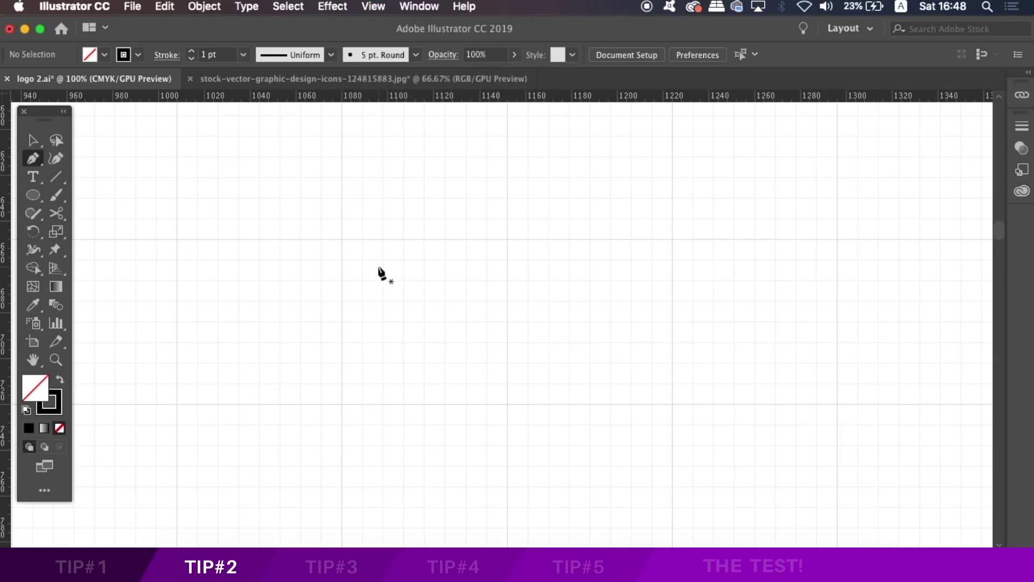
- Redraw the pen line between grid intersections and zoom in to check its snapping
left_click(342, 238)
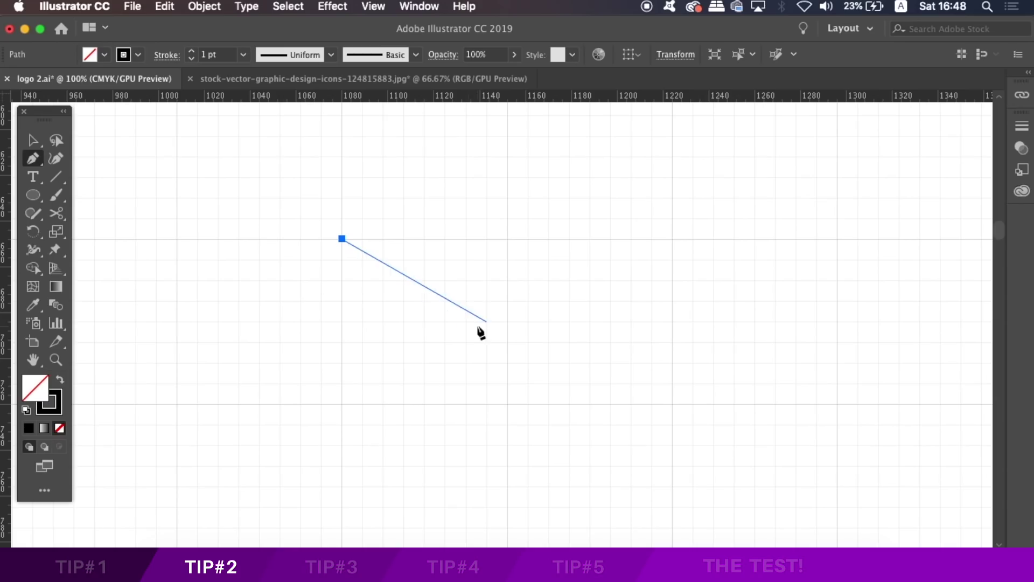
left_click(507, 404)
key("super+equal")
key("super+equal")
key("super+equal")
key("super+equal")
key("super+equal")
key("super+equal")
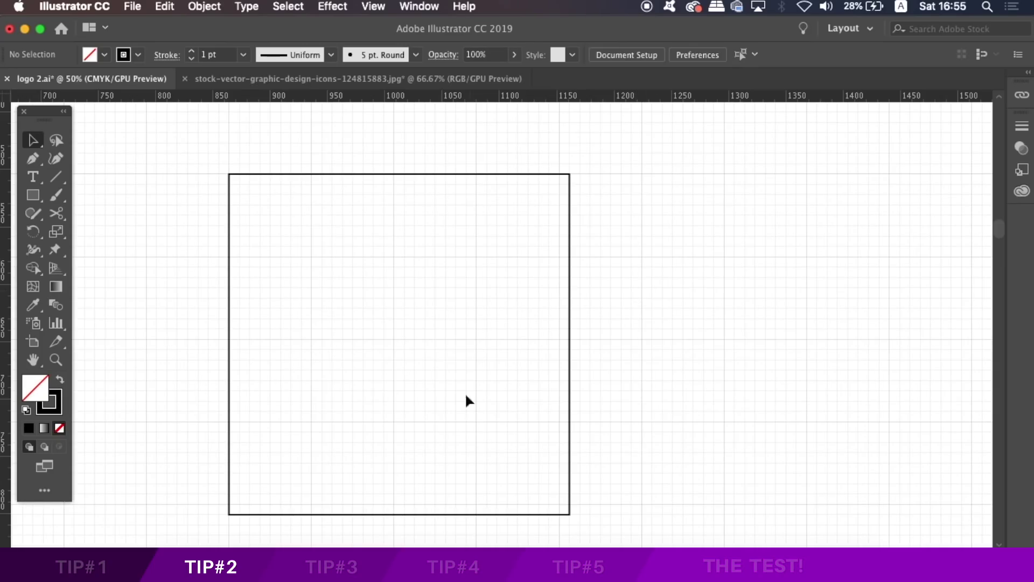
- Move the square and resize it to 288 px with its corner snapped to the grid
mouse_move(508, 178)
left_mouse_down()
mouse_move(575, 216)
mouse_move(515, 194)
mouse_move(506, 176)
left_mouse_up()
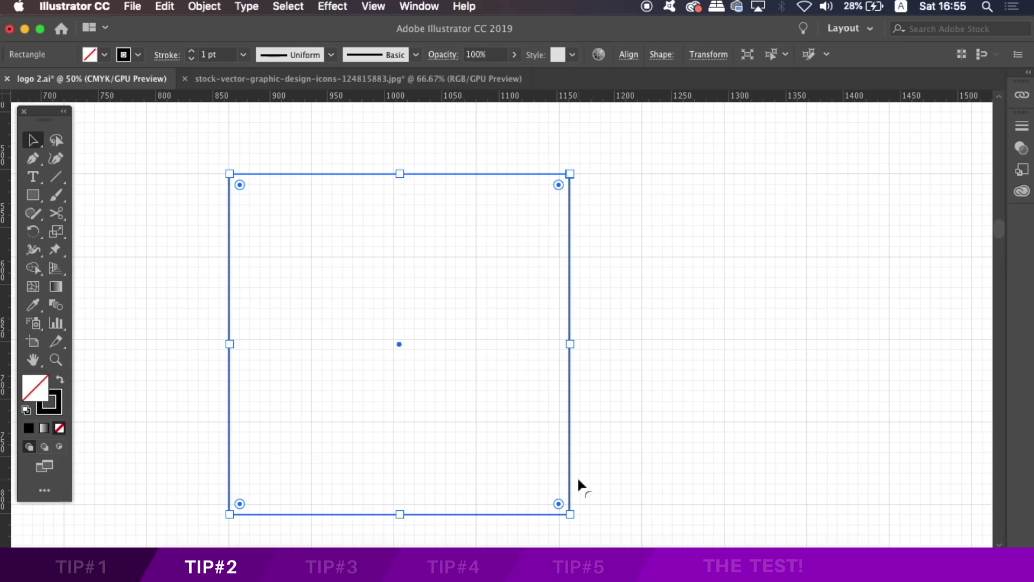
left_click_drag(571, 515, 559, 504)
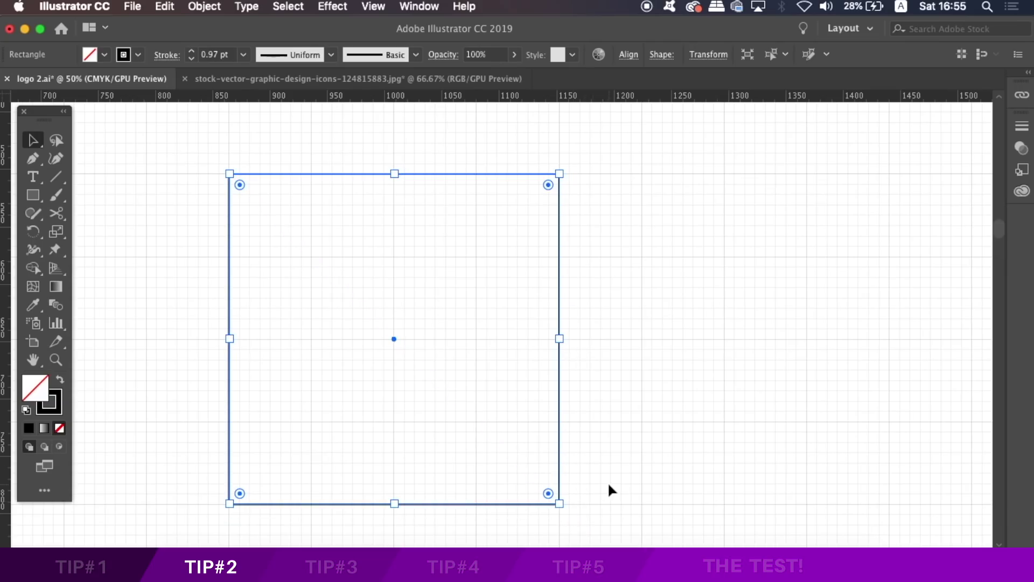
- Switch to Outline view and Alt-drag a copy of the square half its width right
key("a")
key("v")
key("super+y")
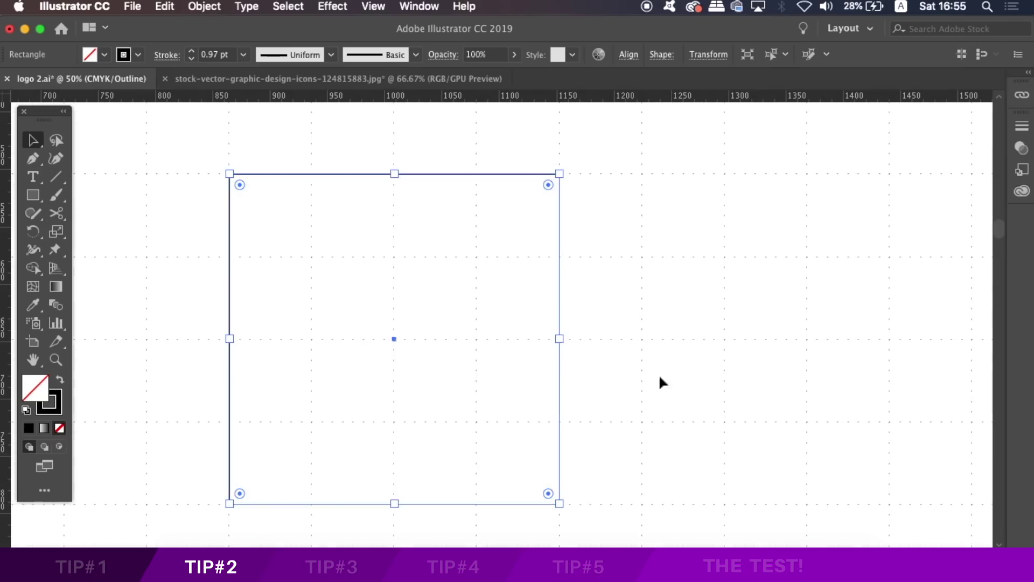
left_click_drag(559, 237, 722, 238)
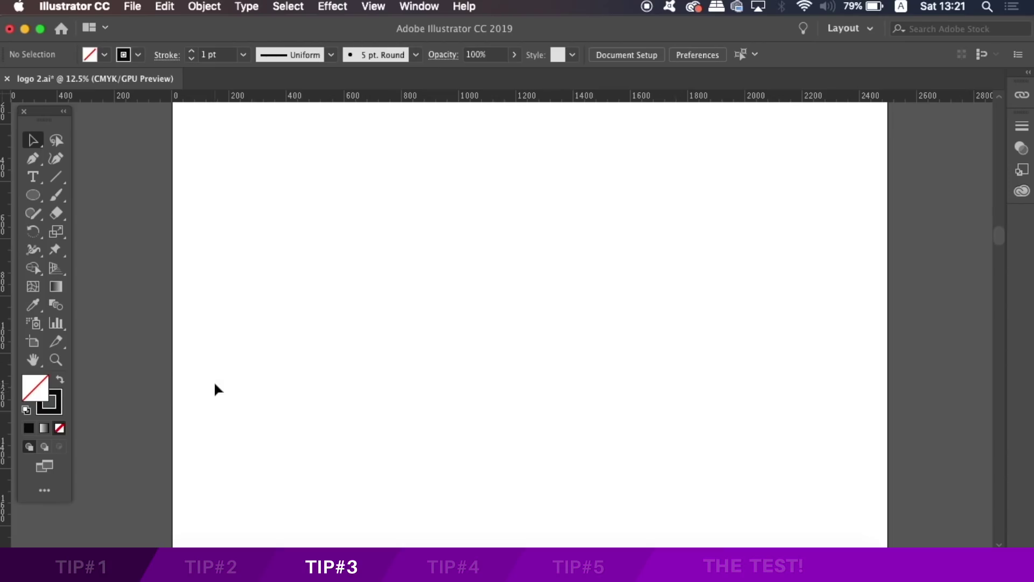
- Draw a circle about 1063.8 px wide in the artboard centre and enable Draw Inside for it
key("l")
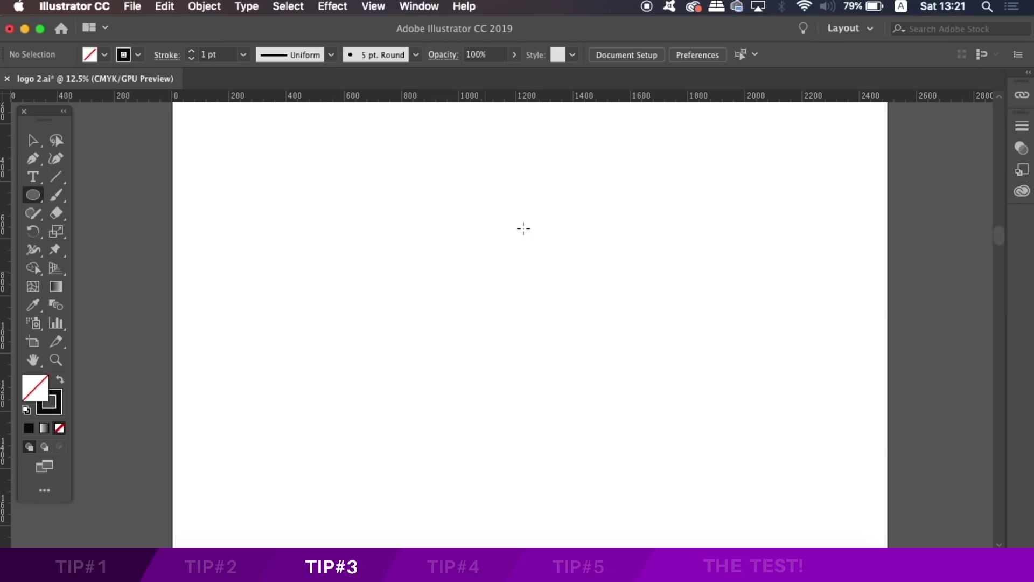
left_click_drag(381, 182, 686, 424)
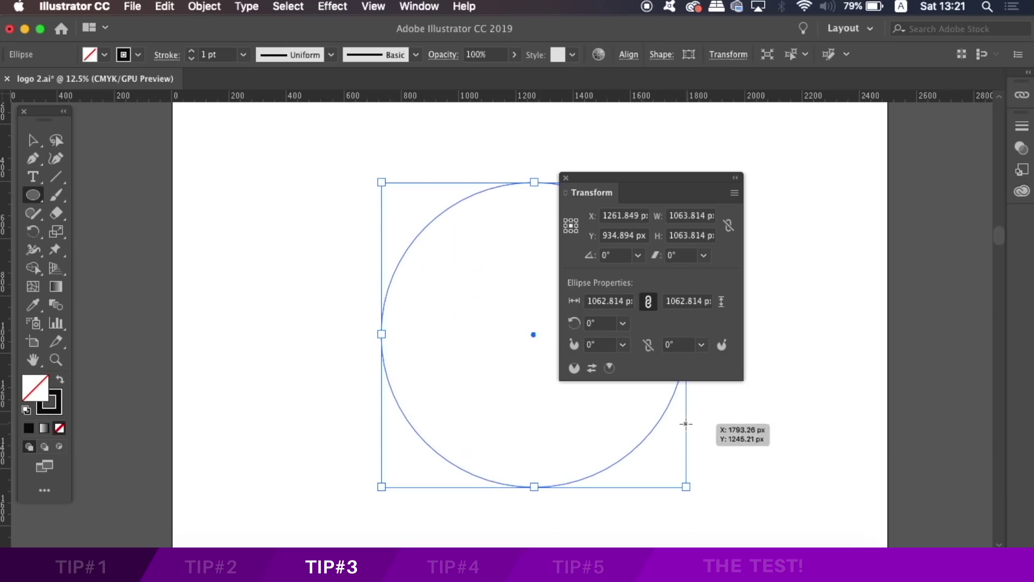
left_click(567, 177)
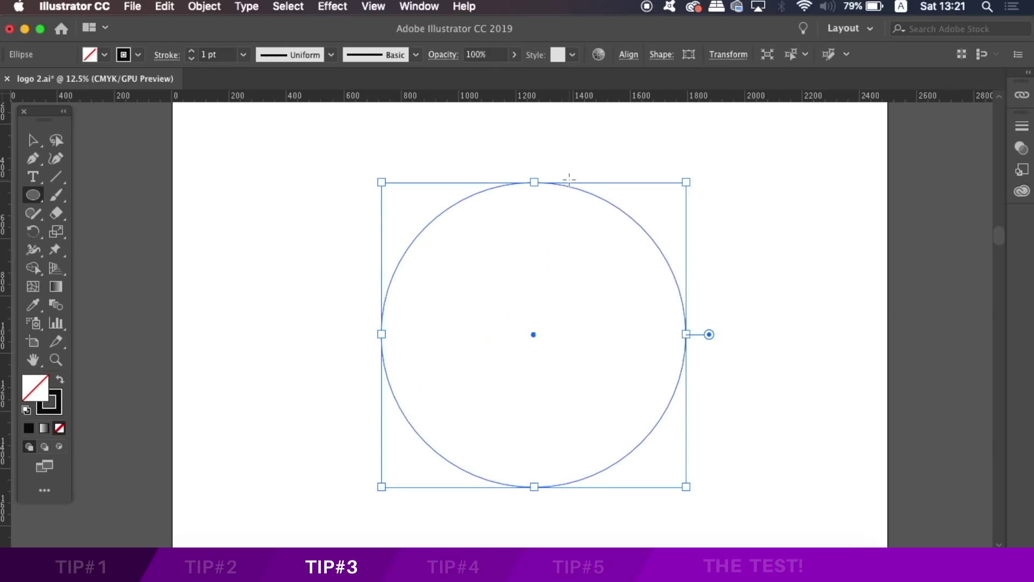
left_click(59, 448)
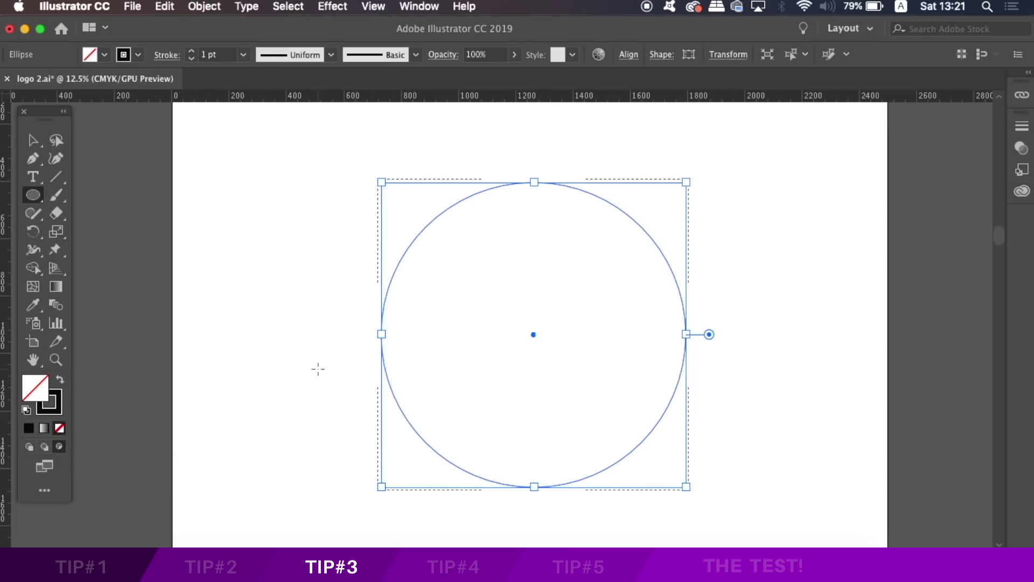
key("b")
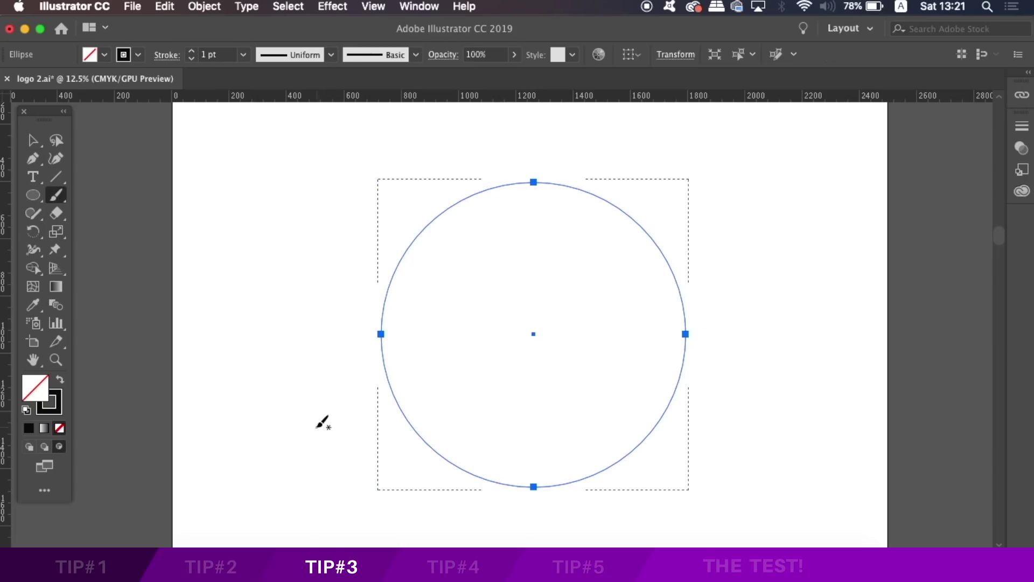
- Paint a straight and a curved brush stroke clipped inside the circle, then undo them
left_click_drag(317, 427, 631, 209)
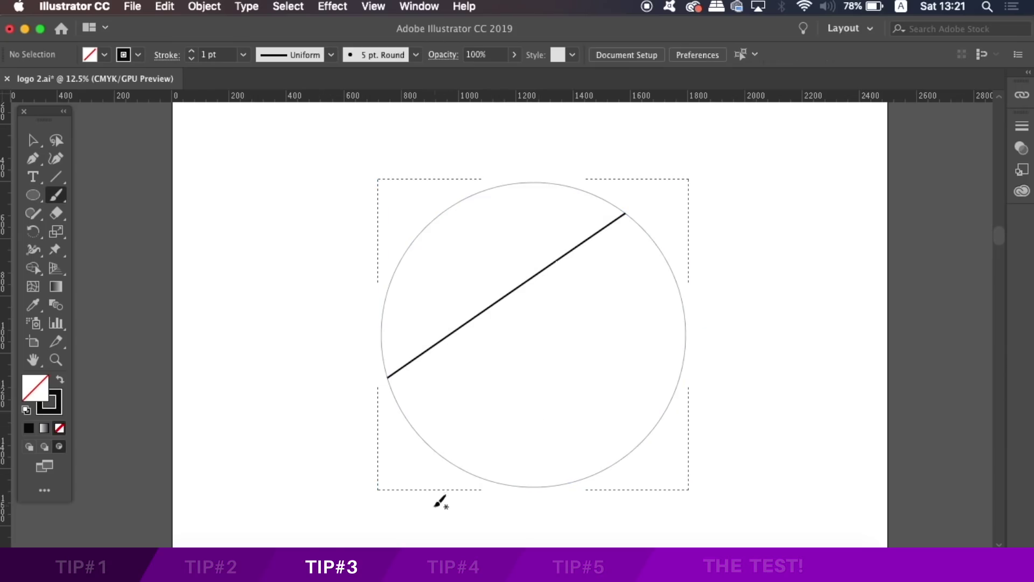
mouse_move(472, 519)
left_mouse_down()
mouse_move(595, 266)
mouse_move(646, 200)
left_mouse_up()
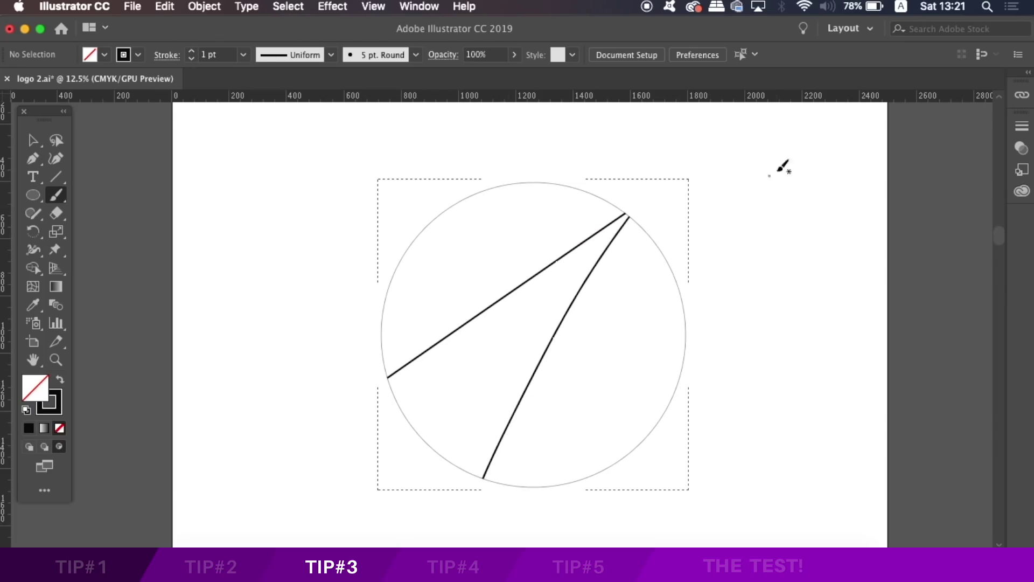
key("super+minus")
key("super+z")
key("super+z")
- Draw a tall ellipse overlapping the circle's right side with the Ellipse tool, then deselect it
key("l")
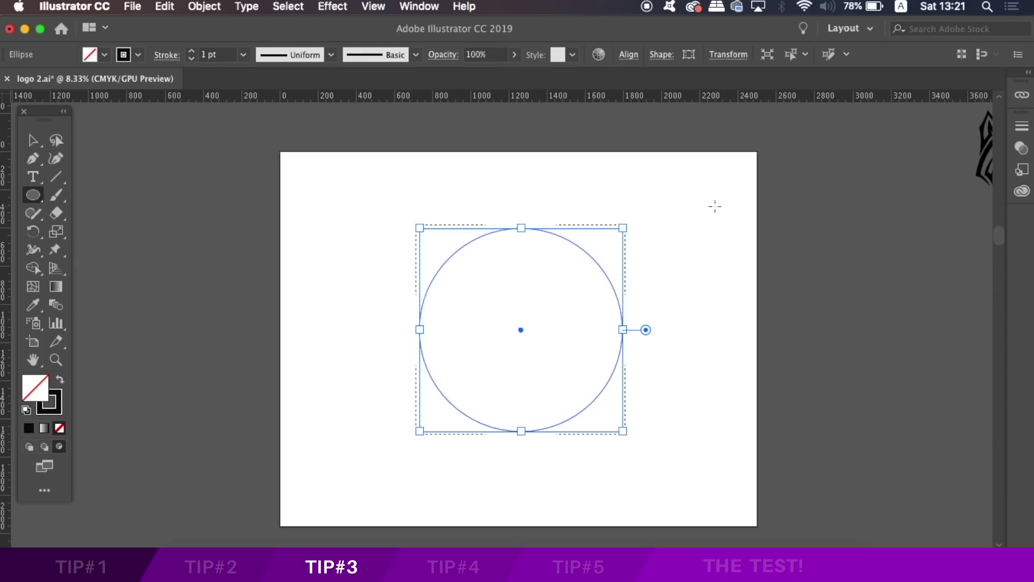
left_click_drag(715, 206, 526, 466)
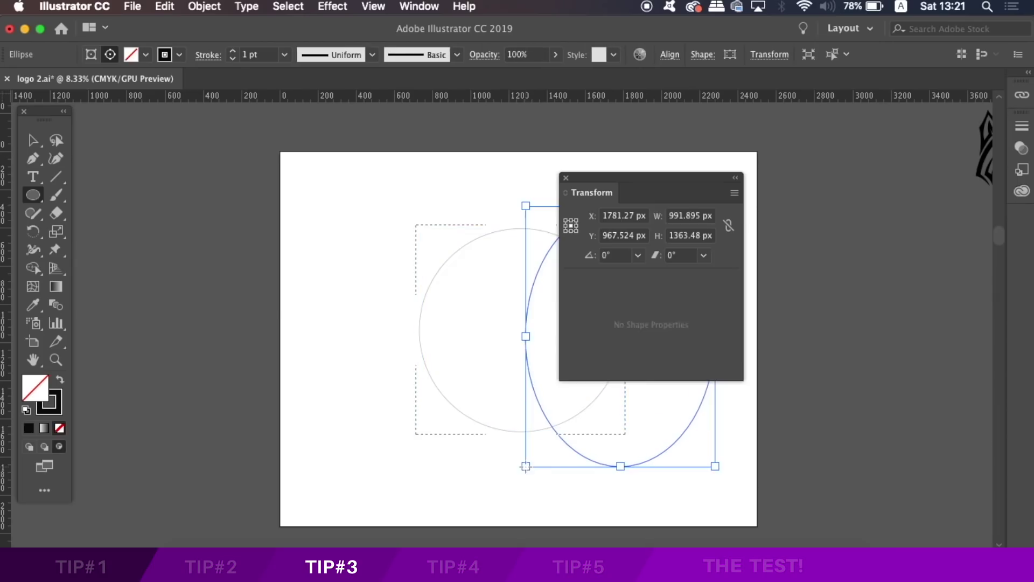
left_click(565, 178)
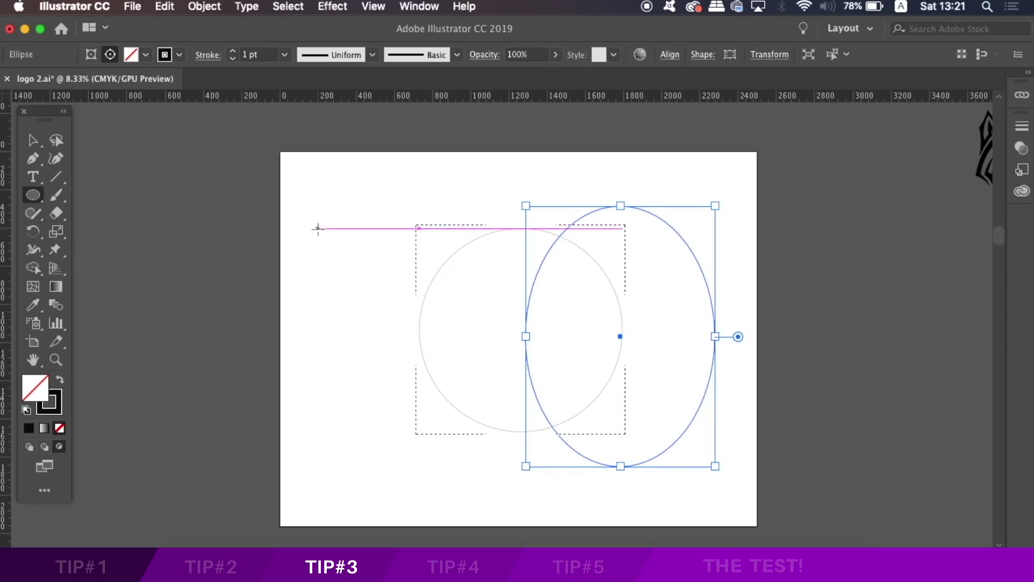
left_click(33, 140)
left_click(373, 207)
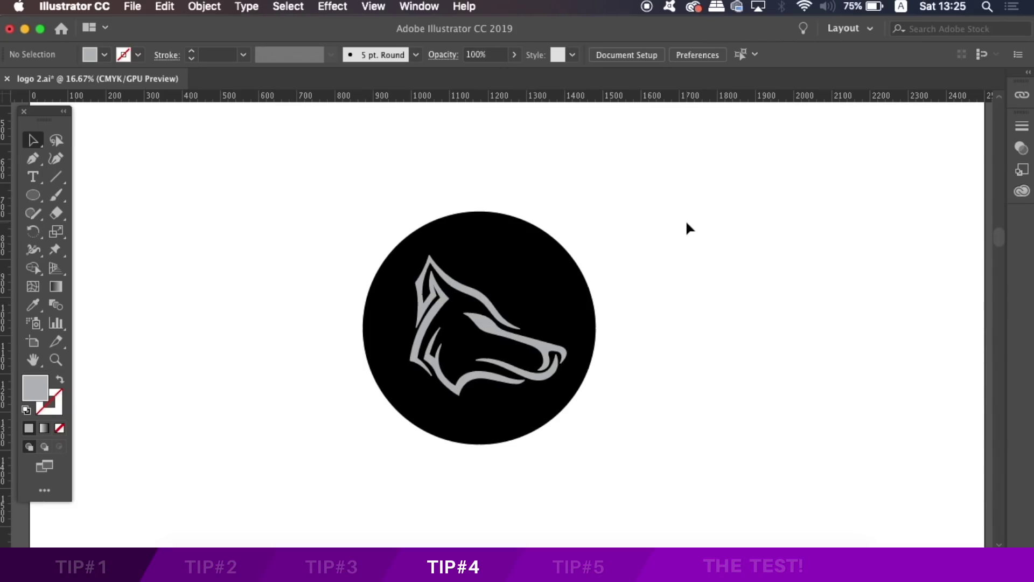
- Make the black circle and wolf head one compound path, then deselect to see the white cut-out
left_click_drag(691, 208, 353, 456)
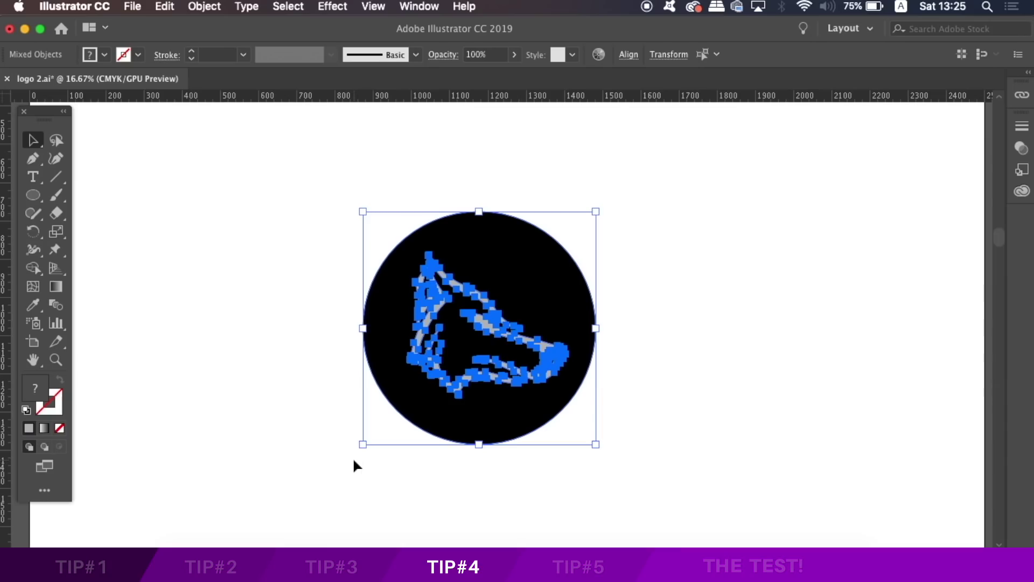
left_click(204, 6)
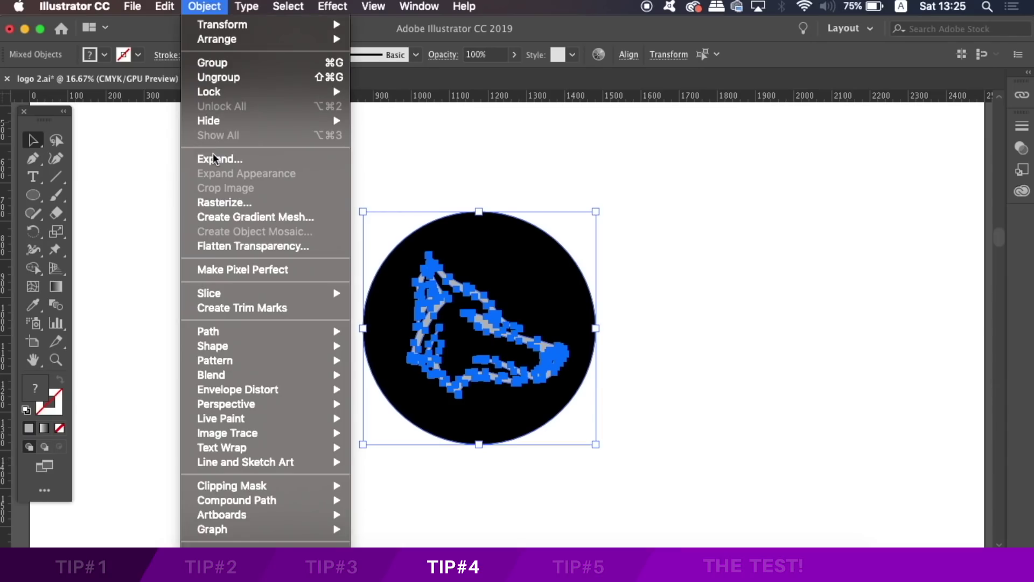
mouse_move(245, 503)
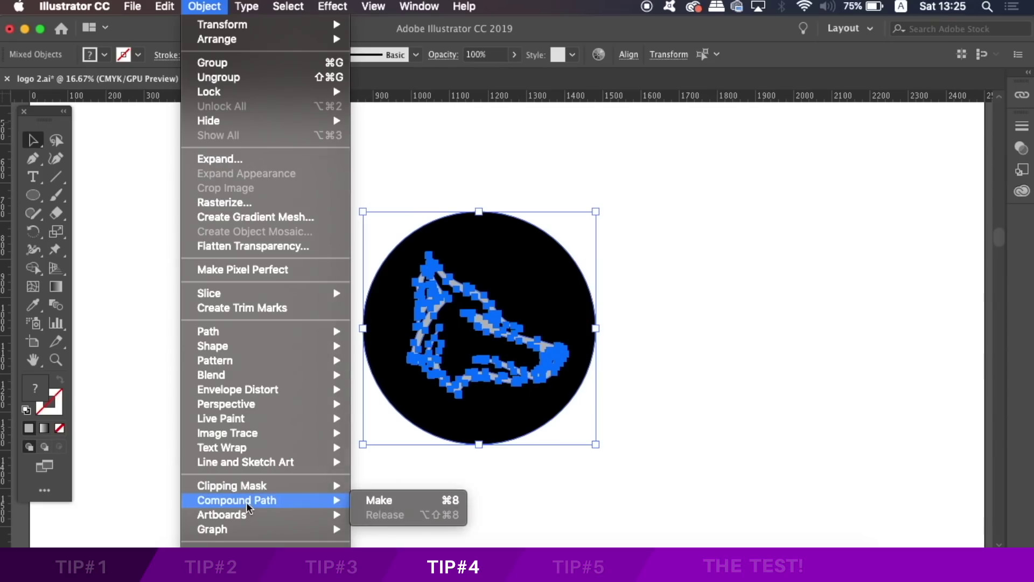
left_click(400, 502)
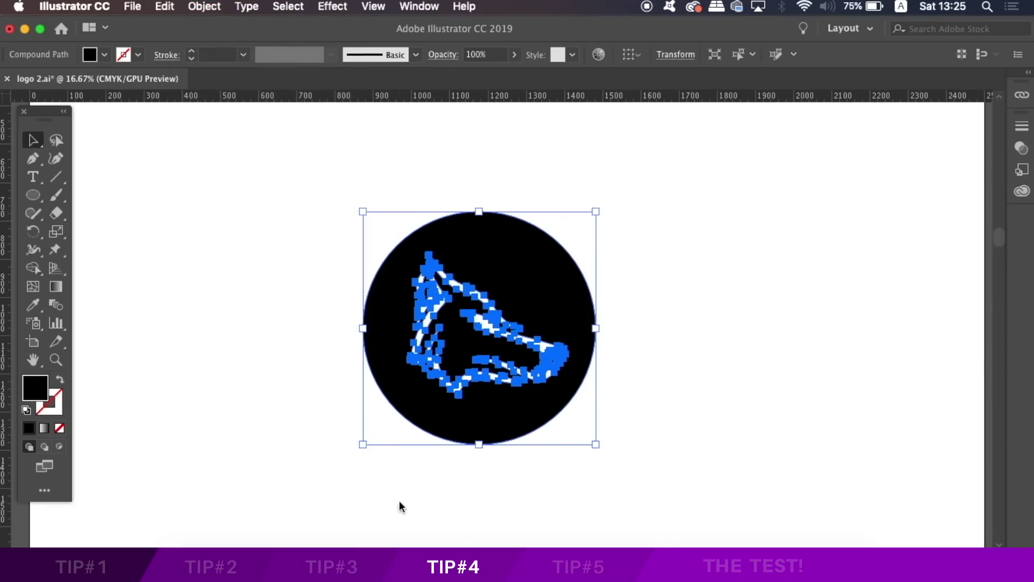
left_click(399, 499)
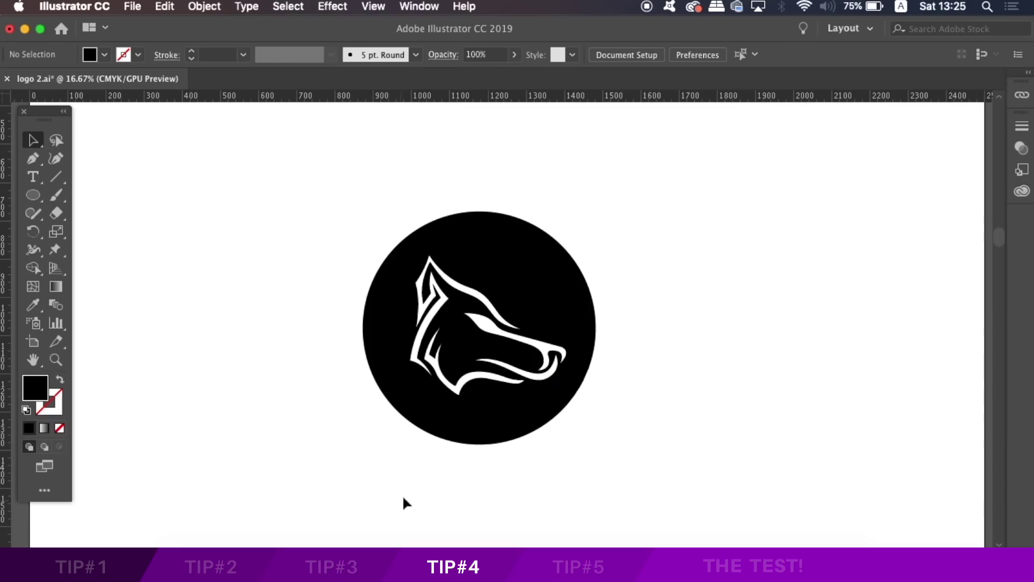
scroll(390, 460, "left", 5)
- Move the wolf logo so it straddles the artboard's left edge
left_click_drag(691, 338, 248, 337)
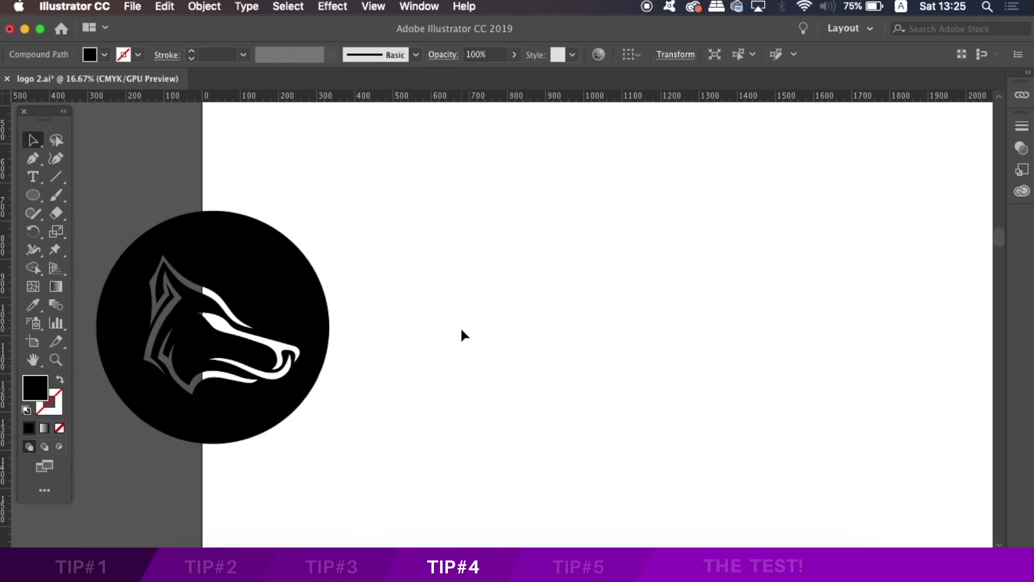
left_click(460, 327)
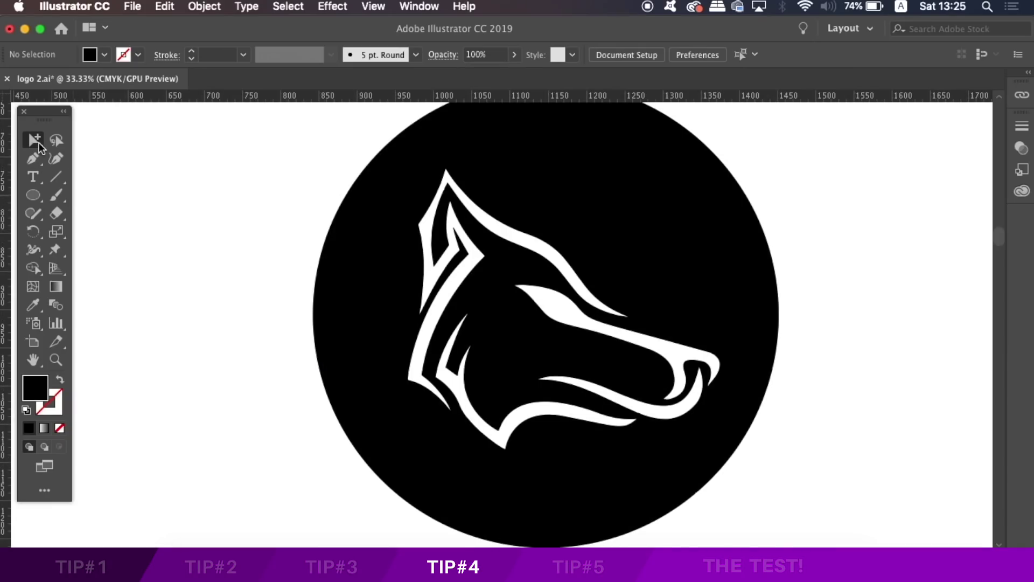
left_click(35, 139)
- Select the wolf paths, enlarge them slightly and nudge them up inside the circle
left_click(586, 331)
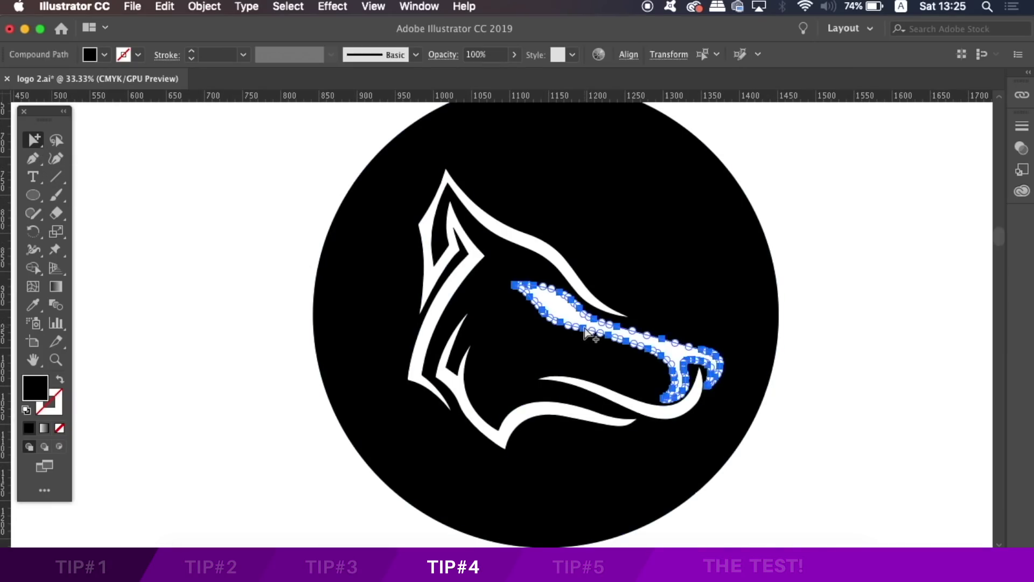
left_click(586, 331)
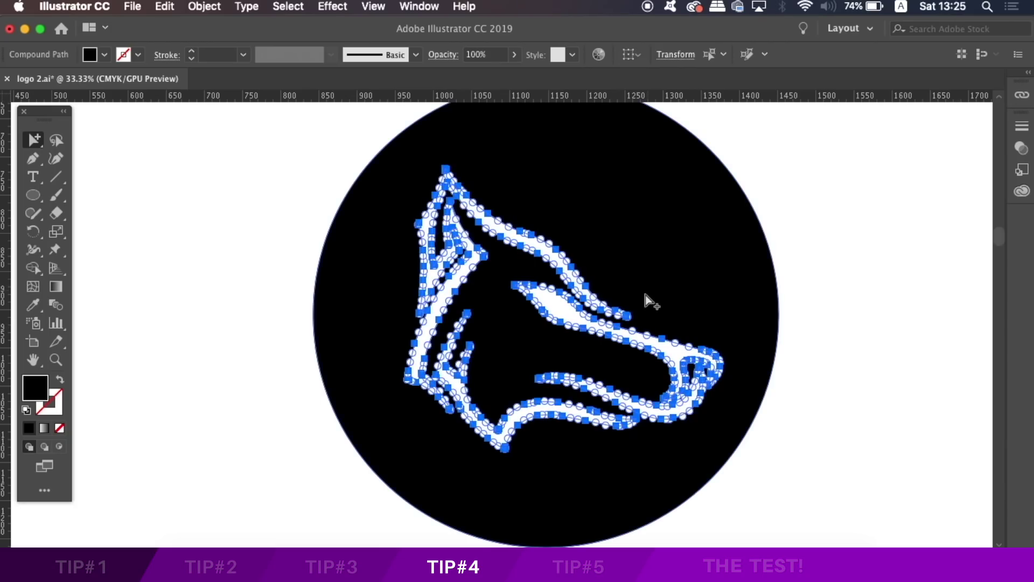
key("a")
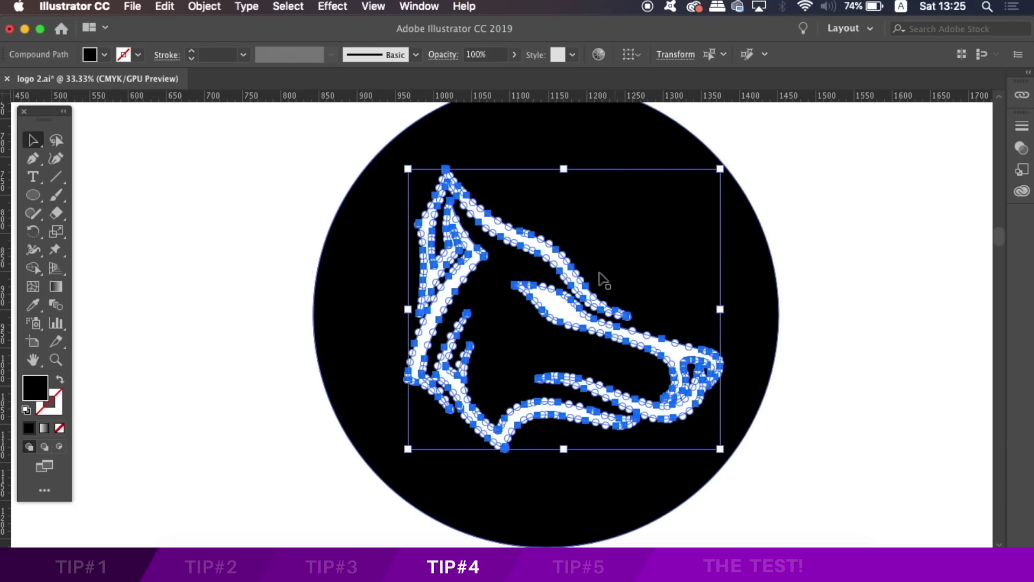
mouse_move(720, 168)
left_mouse_down()
mouse_move(654, 226)
mouse_move(723, 166)
left_mouse_up()
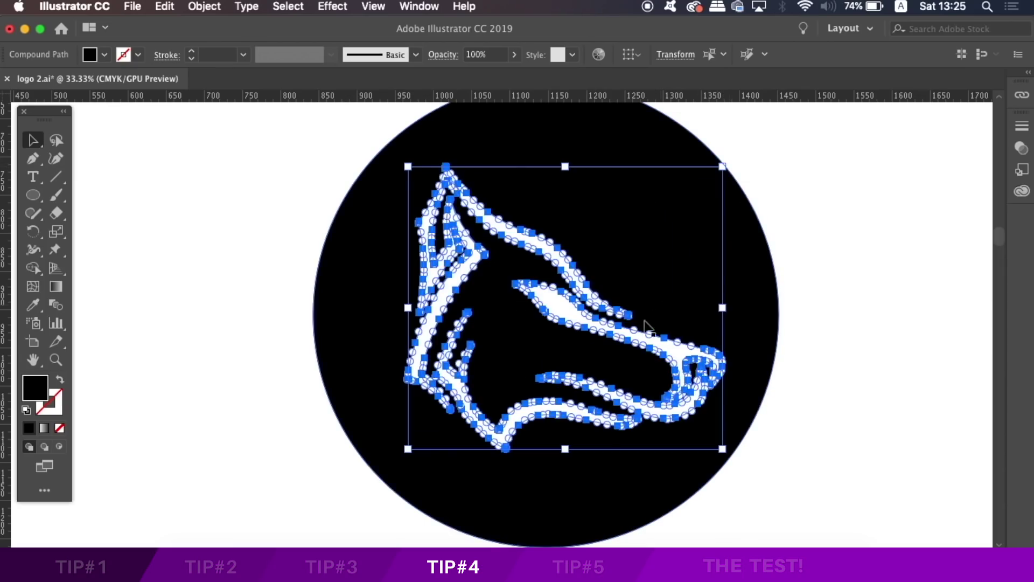
mouse_move(629, 346)
left_mouse_down()
mouse_move(626, 322)
mouse_move(626, 341)
left_mouse_up()
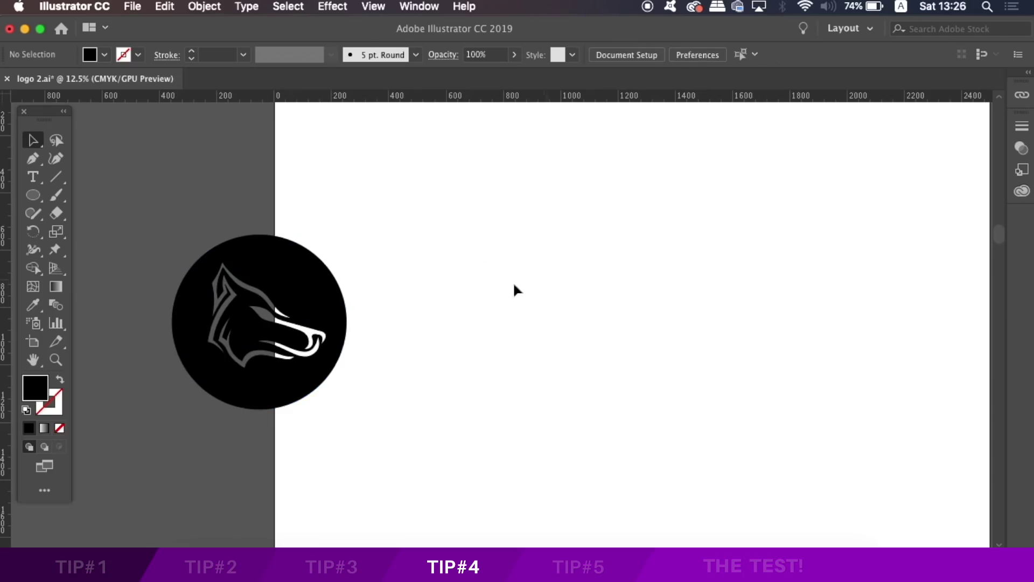
- Release the logo's compound path via Object > Compound Path > Release
left_click(300, 278)
left_click(164, 6)
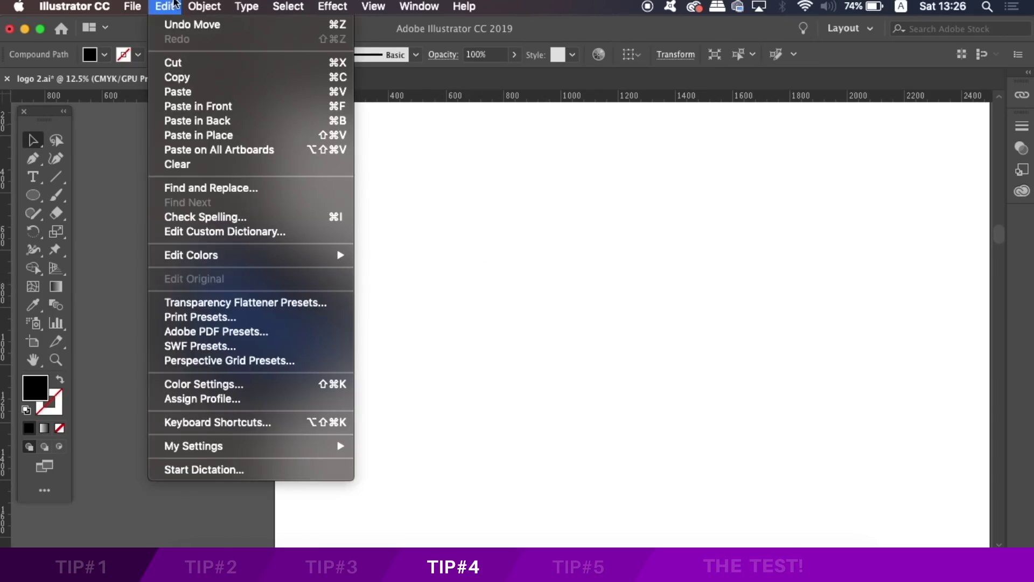
mouse_move(205, 7)
mouse_move(293, 502)
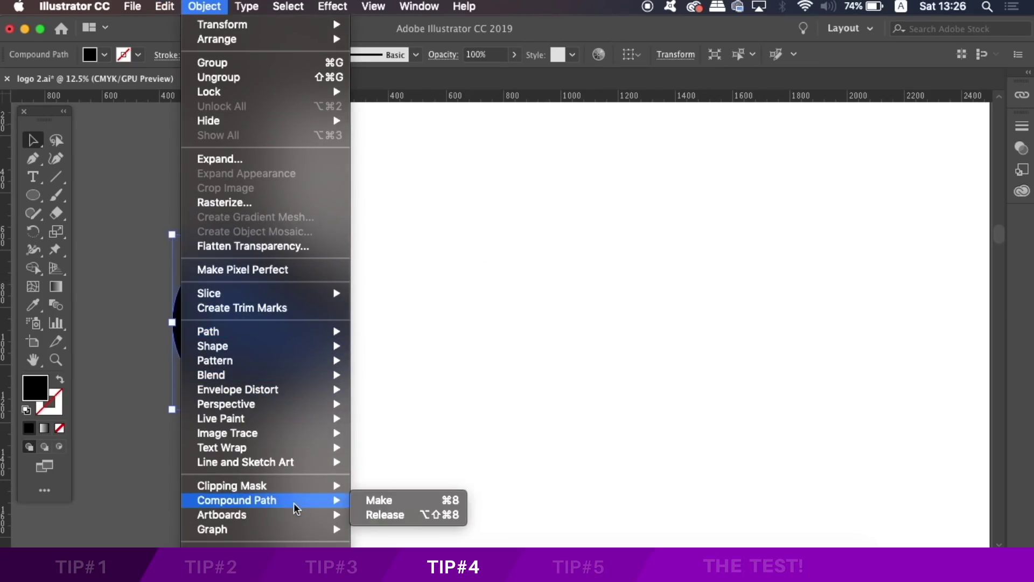
left_click(423, 514)
left_click(528, 266)
- Select the wolf paths and zoom in on the black circle
left_click(280, 323)
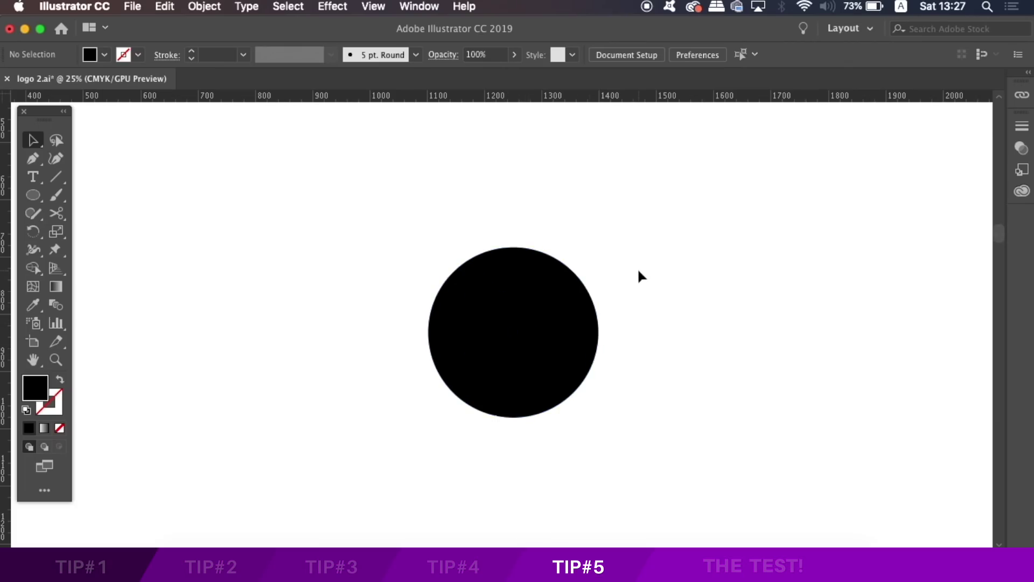
key("super+equal")
key("super+equal")
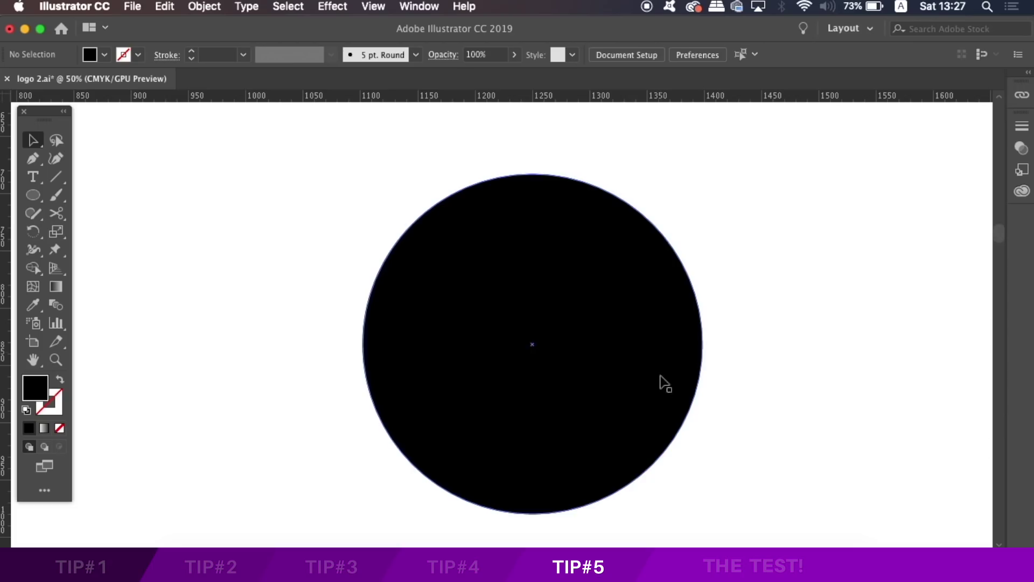
scroll(647, 372, "down", 2)
scroll(647, 372, "right", 1)
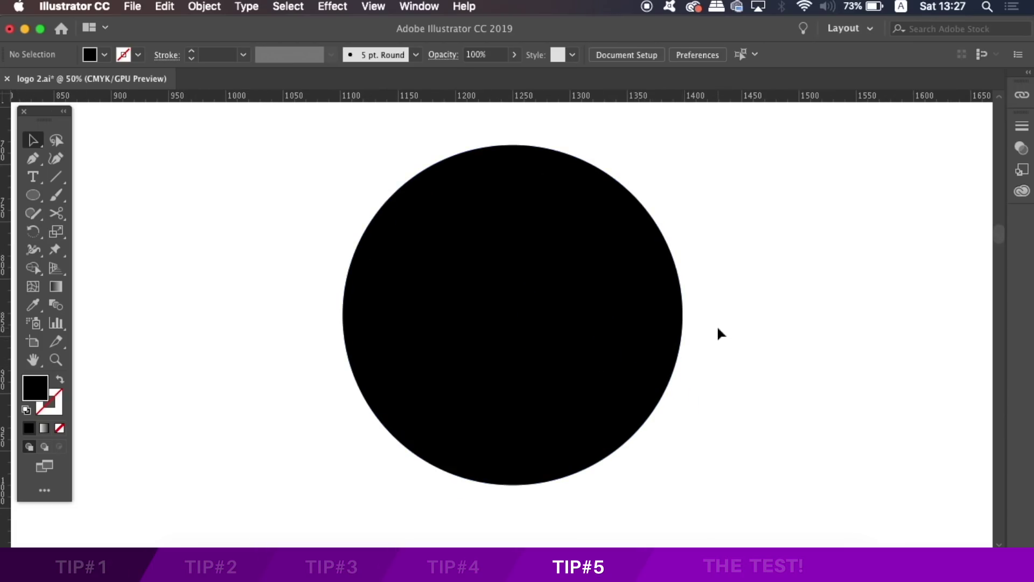
- Switch to Outline view and zoom to the wolf-head outlines
key("super+y")
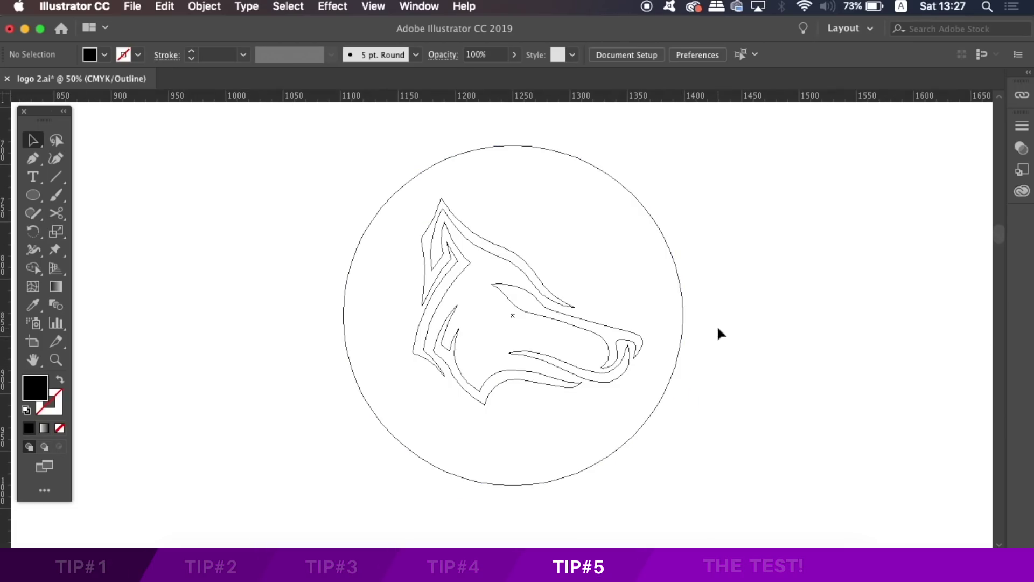
key("super+equal")
key("super+equal")
key("super+equal")
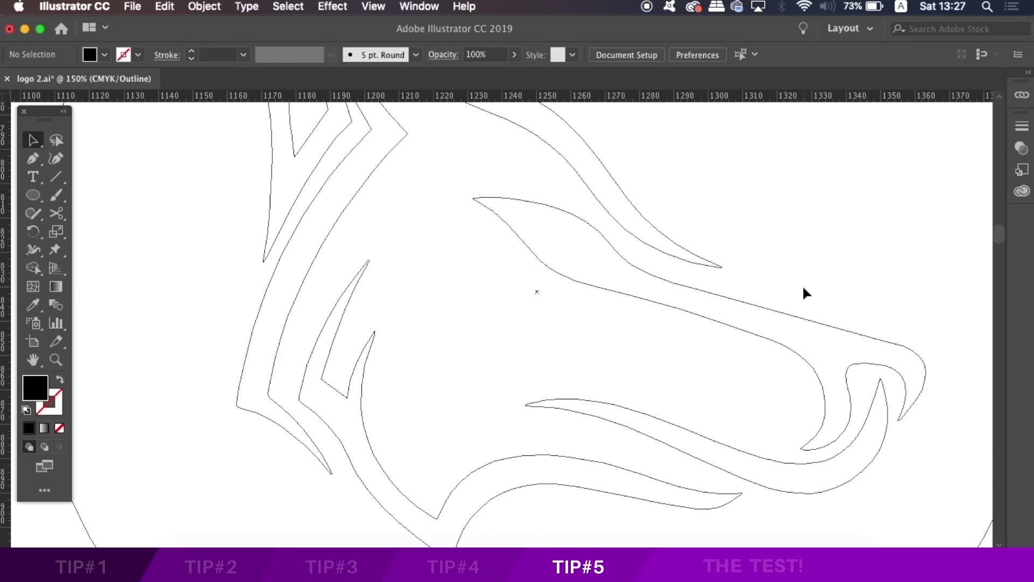
key("super+minus")
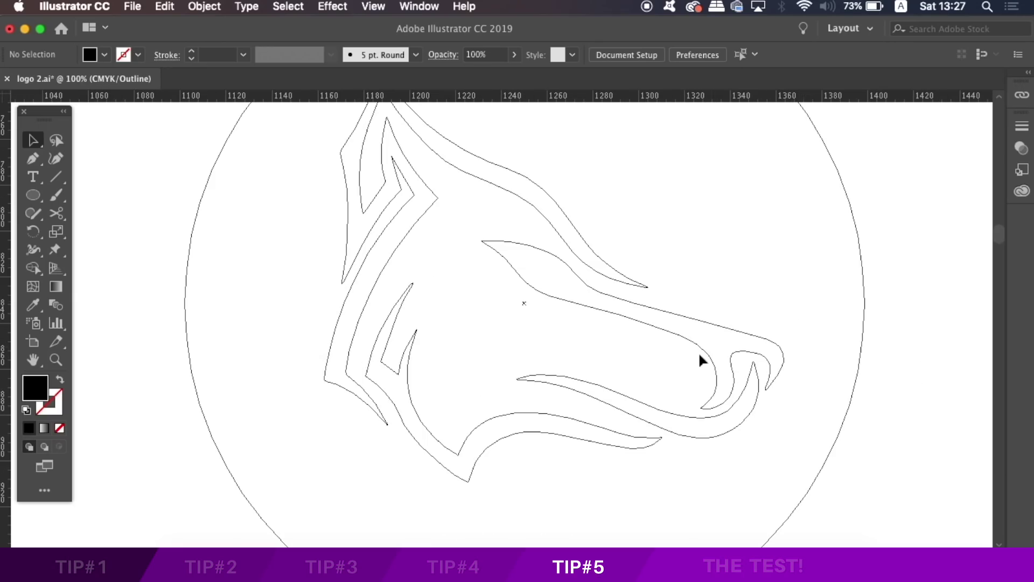
- Move and rescale the wolf group so its snout meets the circle's edge
left_click_drag(674, 332, 729, 337)
left_click_drag(606, 359, 671, 341)
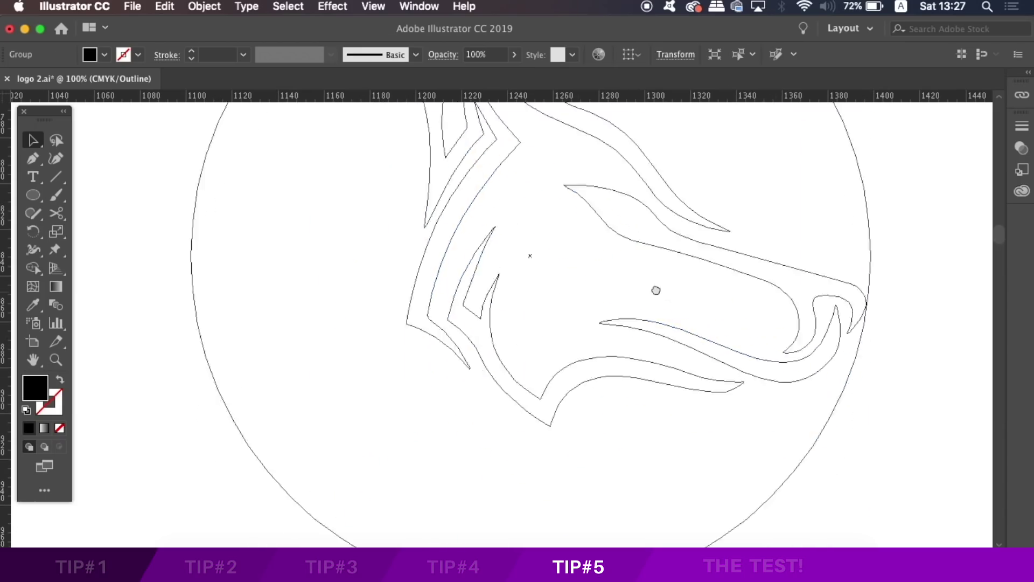
key("super+minus")
key("super+minus")
left_click_drag(464, 377, 379, 451)
left_click_drag(646, 343, 644, 286)
left_click_drag(384, 113, 408, 142)
left_click(307, 164)
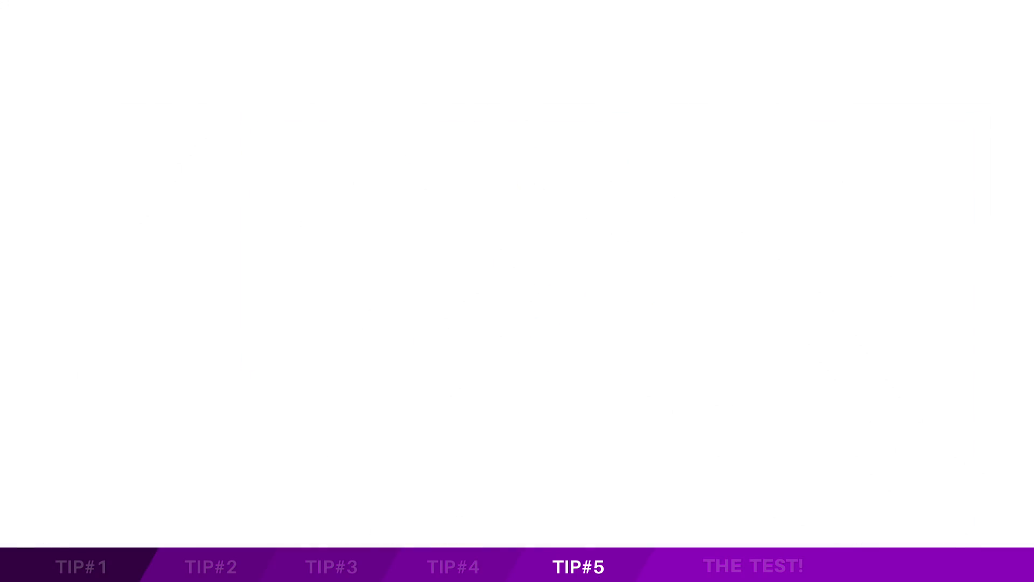
left_click_drag(598, 297, 503, 237)
scroll(503, 237, "right", 10)
scroll(504, 237, "down", 10)
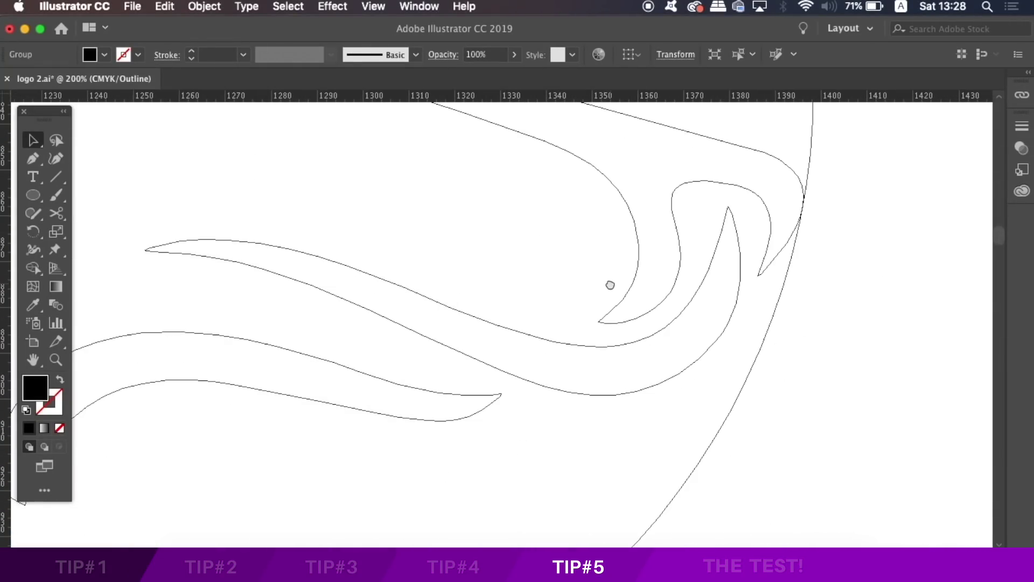